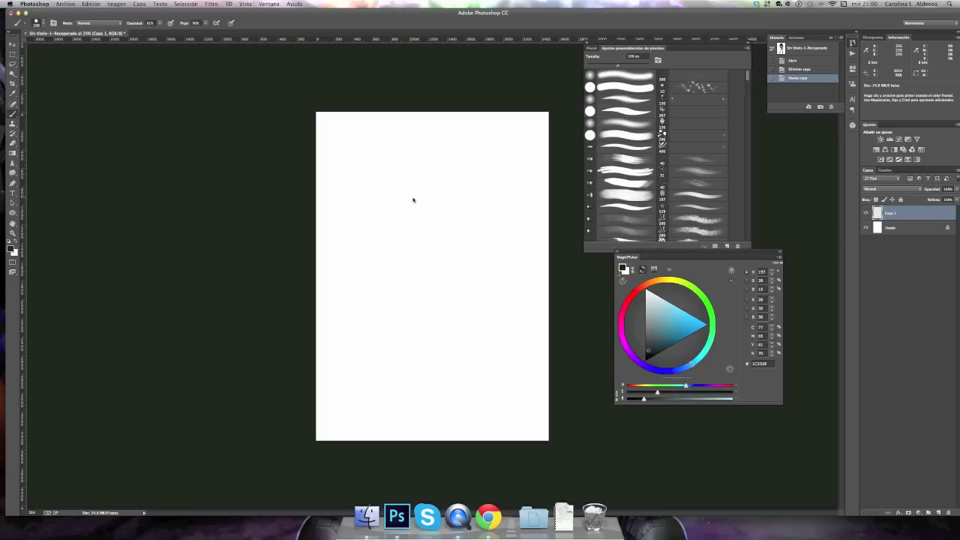
Block in the posed figure's torso, legs, raised arm, head and flowing hair in dark paint
mouse_move(384, 186)
left_mouse_down()
mouse_move(417, 239)
mouse_move(395, 384)
left_mouse_up()
left_click_drag(454, 243, 473, 367)
left_click_drag(423, 218, 459, 215)
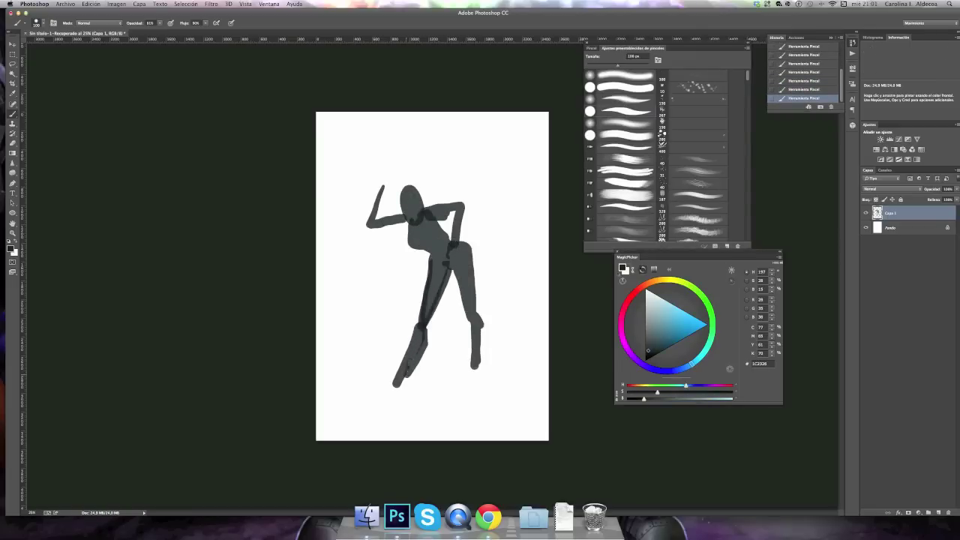
left_click_drag(471, 358, 469, 389)
left_click_drag(411, 228, 443, 263)
left_click_drag(393, 161, 429, 139)
mouse_move(397, 188)
left_mouse_down()
mouse_move(384, 150)
mouse_move(487, 219)
left_mouse_up()
left_click_drag(397, 146, 458, 153)
Erase stray paint around the hair, then duplicate and merge the layer to solidify the figure
key("e")
left_click_drag(470, 193, 510, 200)
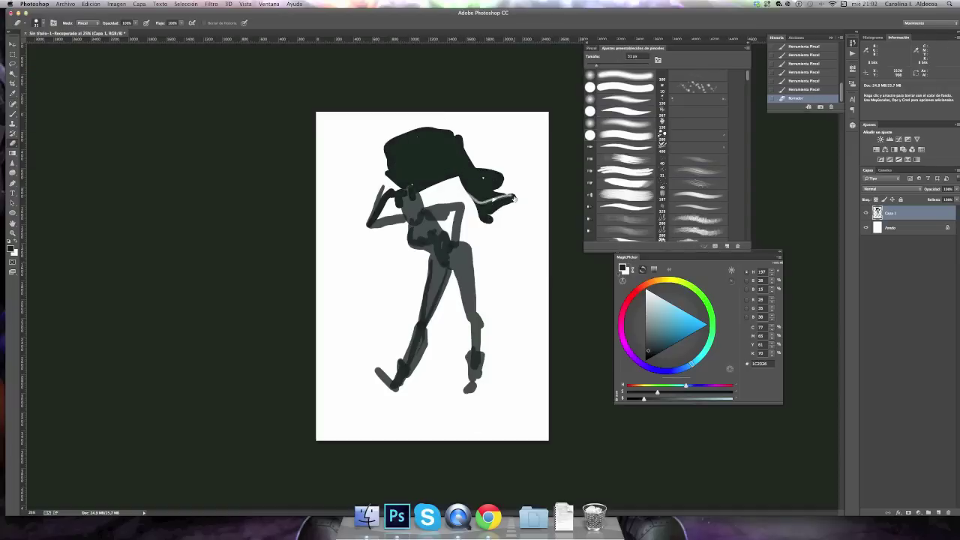
left_click_drag(900, 218, 937, 512)
key("ctrl+e")
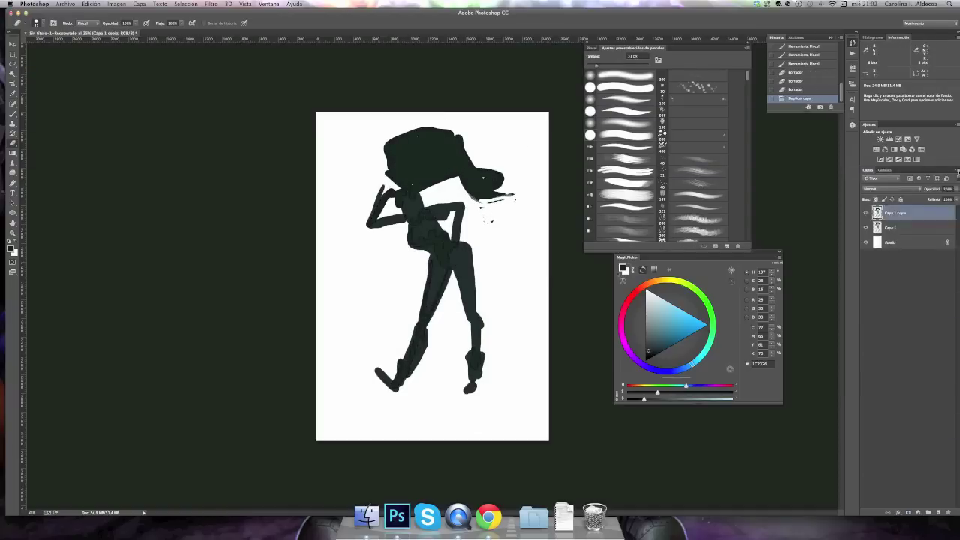
key("ctrl+j")
key("ctrl+e")
Paint the legs in light and dark skin tones and repaint the right leg and boots darker
key("b")
left_click(652, 311)
mouse_move(464, 251)
left_mouse_down()
mouse_move(477, 324)
mouse_move(428, 300)
mouse_move(480, 326)
left_mouse_up()
mouse_move(442, 262)
left_mouse_down()
mouse_move(412, 349)
mouse_move(431, 299)
mouse_move(472, 360)
left_mouse_up()
left_click_drag(390, 368, 472, 378)
left_click(731, 386)
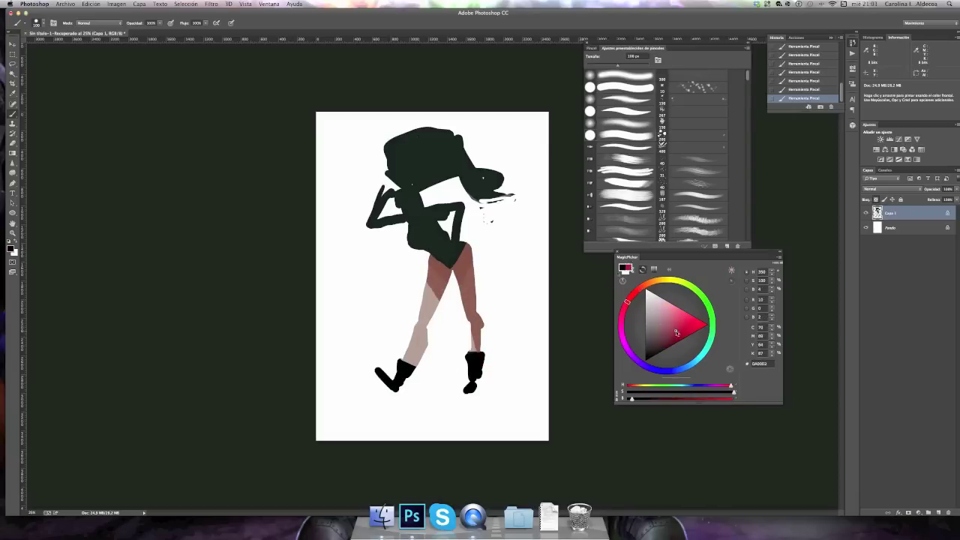
Paint a crimson swimsuit over the torso, then scale the figure up and move it lower
left_click(674, 329)
left_click_drag(412, 236, 432, 249)
key("ctrl+t")
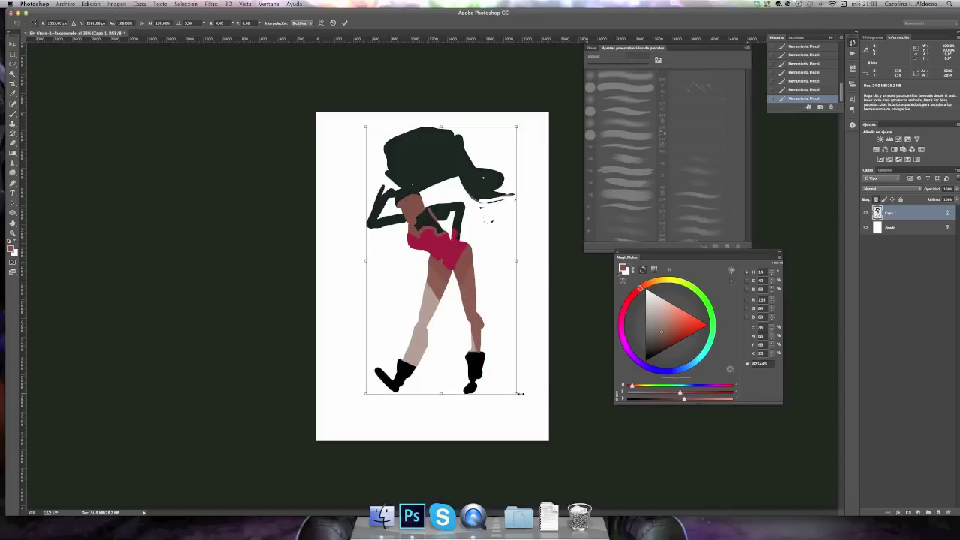
left_click_drag(520, 392, 534, 412)
key("Return")
left_click_drag(442, 262, 450, 276)
Paint the arm in light skin, the torso in skin tone, and the legs in pink
left_click(416, 353, "alt")
mouse_move(375, 225)
left_mouse_down()
mouse_move(466, 214)
mouse_move(420, 240)
left_mouse_up()
left_click(688, 330)
left_click_drag(408, 360, 419, 379)
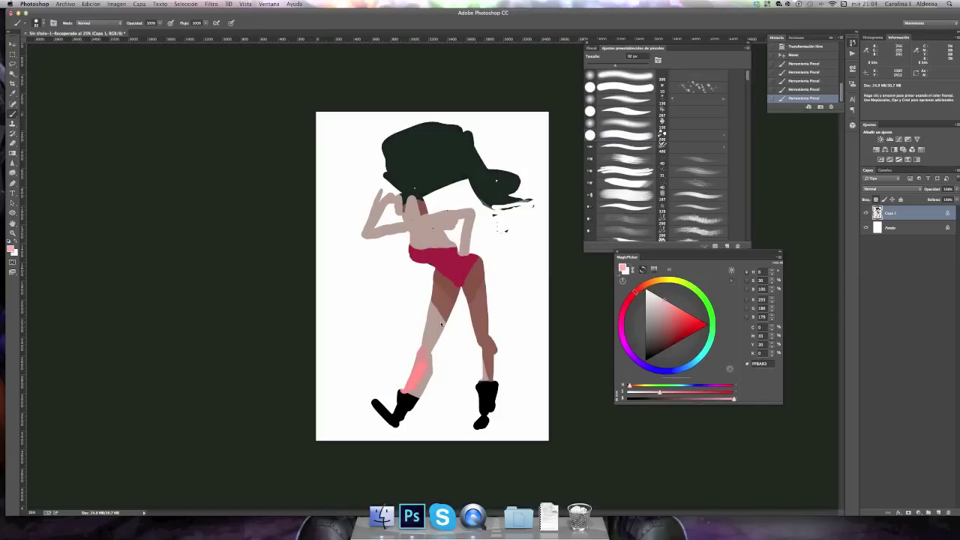
left_click_drag(442, 300, 427, 348)
left_click(438, 308, "alt")
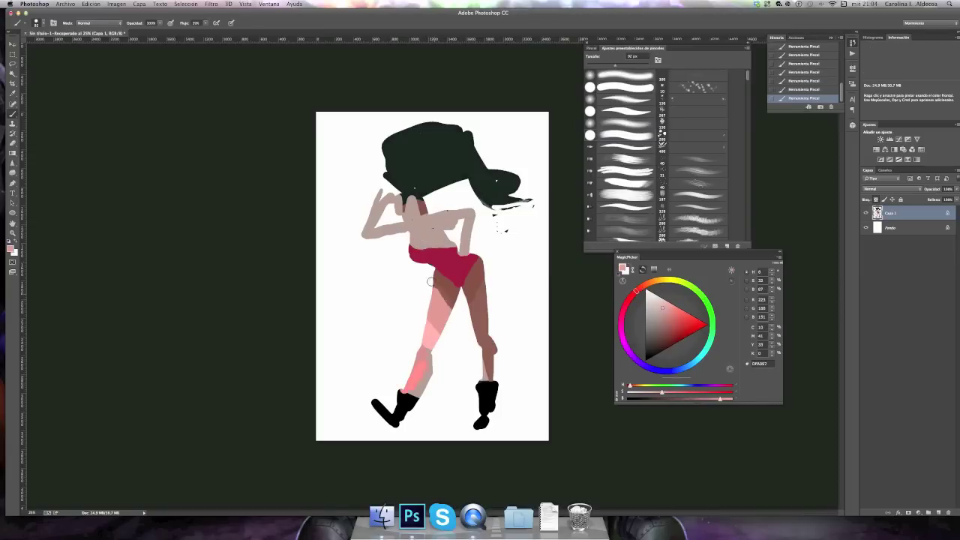
Repaint the right leg in a salmon skin tone sampled from the canvas
left_click(439, 278, "alt")
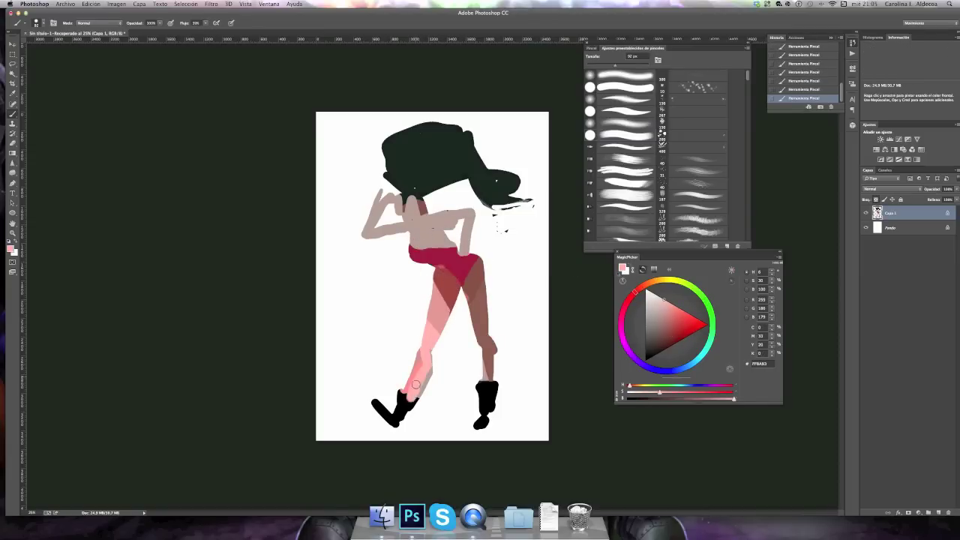
key("d")
left_click(473, 300, "alt")
left_click_drag(484, 360, 459, 294)
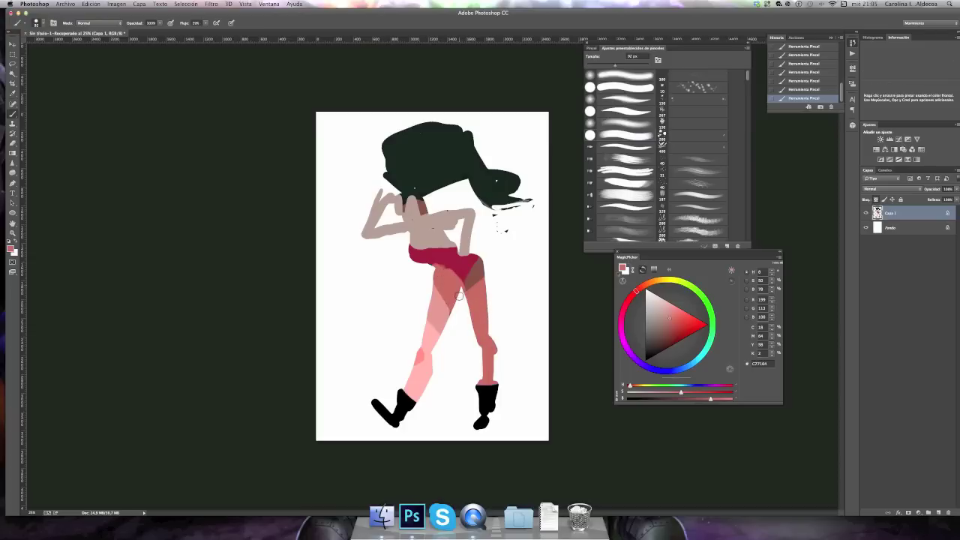
key("e")
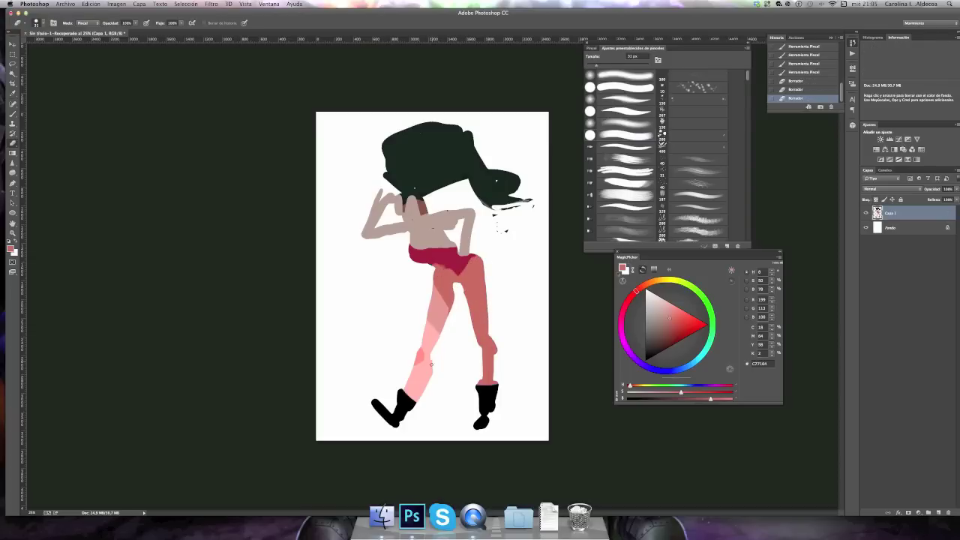
key("b")
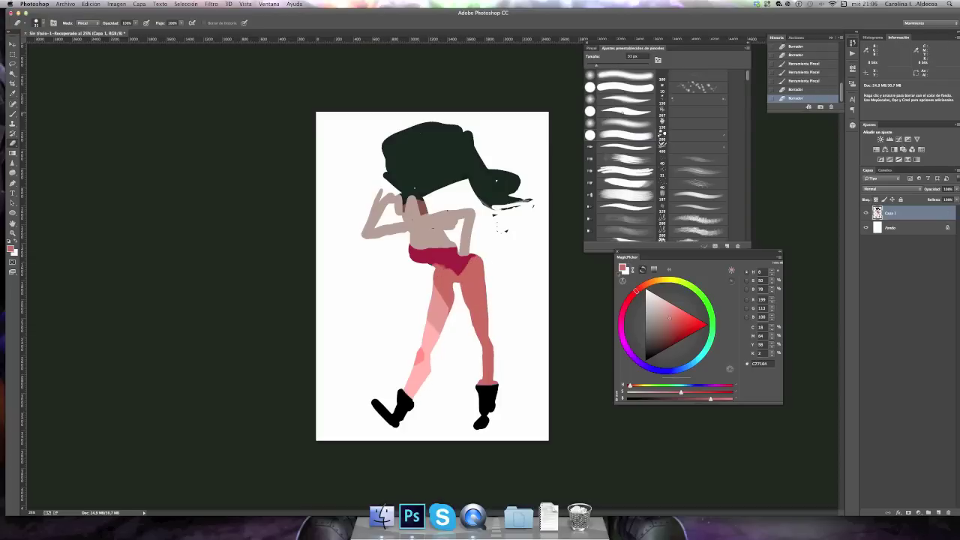
Adjust the brush tip and preset, and paint light pink on the right leg
left_click(657, 59)
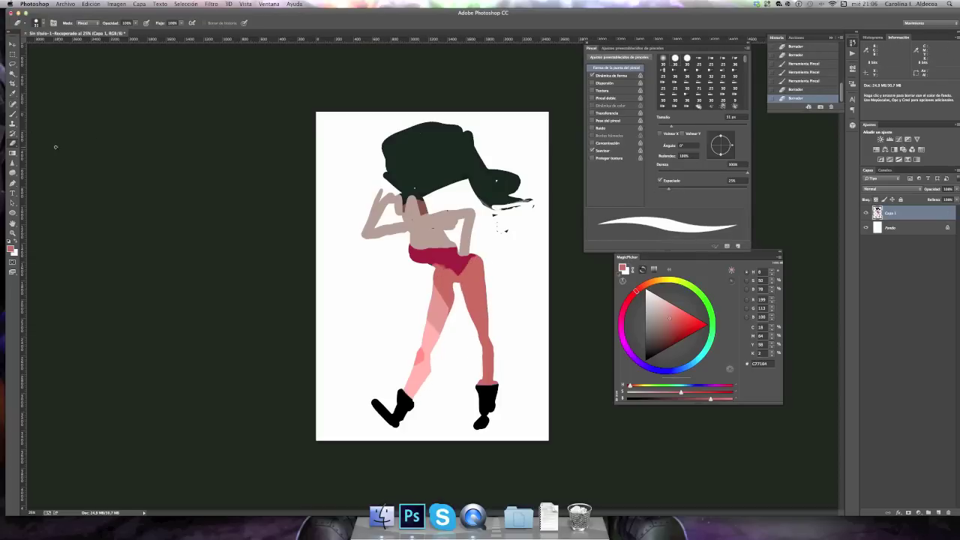
left_click(486, 390, "alt")
left_click_drag(464, 304, 487, 345)
left_click(465, 291, "alt")
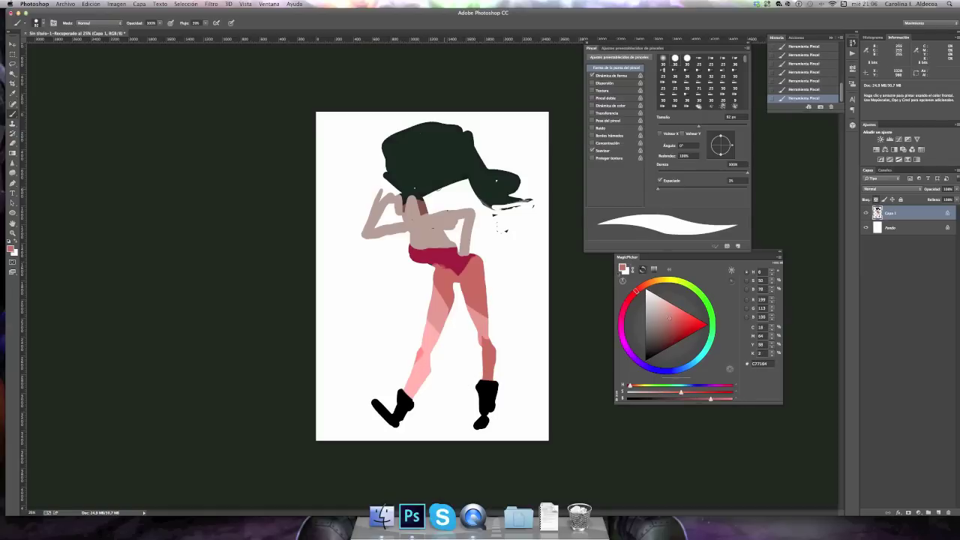
left_click(623, 48)
left_click(442, 299, "alt")
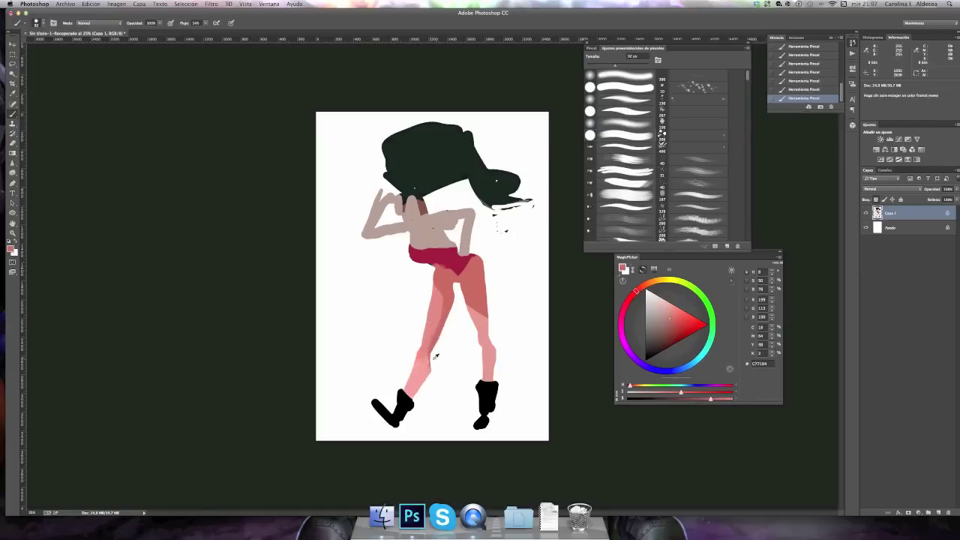
Paint the torso and raised arm in darker salmon with a 21 px brush, erasing excess near the neck
left_click(448, 310, "alt")
left_click_drag(410, 198, 458, 229)
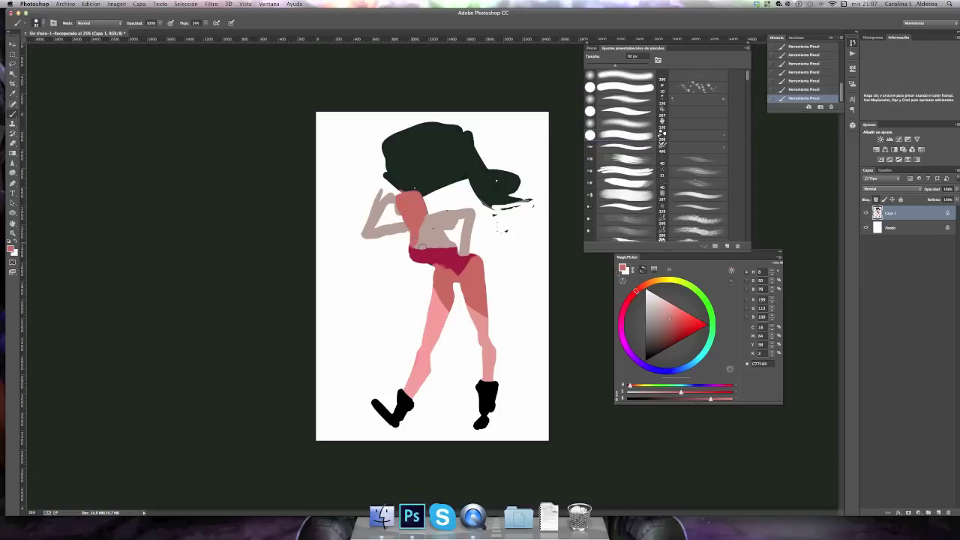
key("bracketleft")
key("bracketleft")
key("bracketleft")
left_click_drag(386, 234, 408, 240)
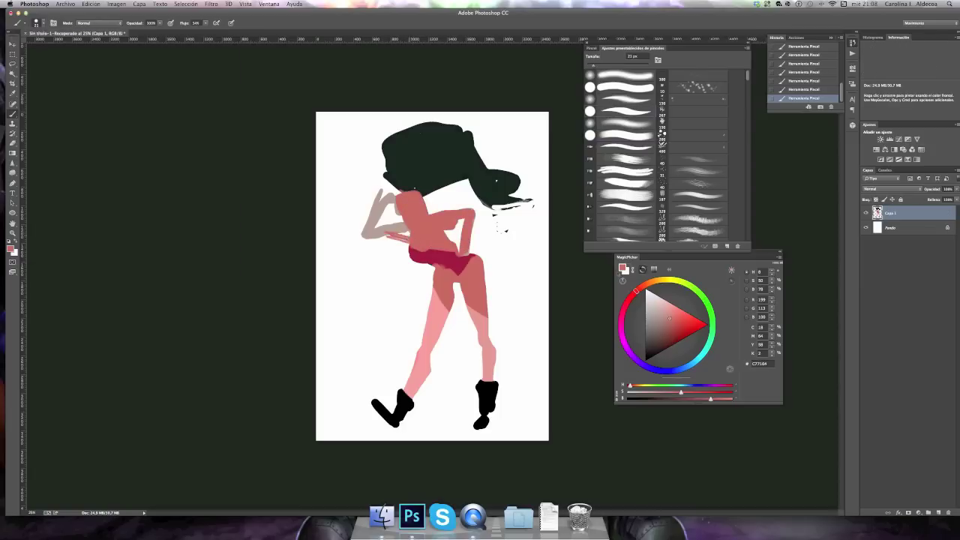
key("e")
mouse_move(377, 194)
left_mouse_down()
mouse_move(397, 212)
mouse_move(401, 197)
mouse_move(450, 205)
mouse_move(447, 255)
left_mouse_up()
key("b")
Reshape the crimson swimsuit's waist edge, alternating dark red paint and erasing
left_click(438, 247, "alt")
left_click(389, 227, "alt")
key("e")
key("b")
key("e")
key("b")
left_click(443, 258, "alt")
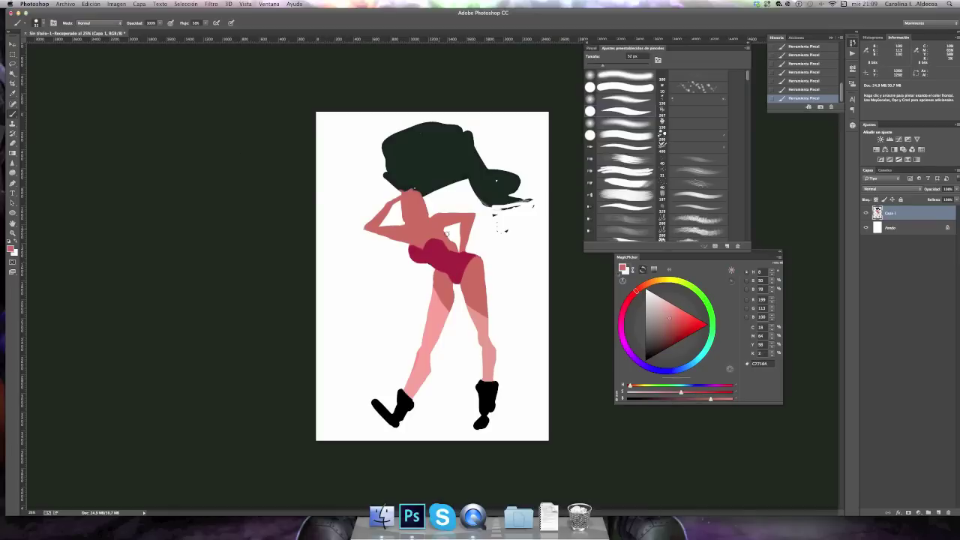
key("e")
mouse_move(476, 252)
left_mouse_down()
mouse_move(411, 267)
mouse_move(413, 240)
left_mouse_up()
Undo a recent arm edit and touch up the upper body in salmon skin tone
key("b")
left_click(419, 255, "alt")
key("e")
key("ctrl+z")
key("ctrl+z")
key("ctrl+z")
key("b")
key("x")
key("b")
key("x")
left_click_drag(450, 227, 452, 242)
Shade the neck with a darker skin tone and paint the head in darker brown
scroll(456, 257, "up", 5)
left_click(669, 324)
left_click_drag(373, 146, 350, 172)
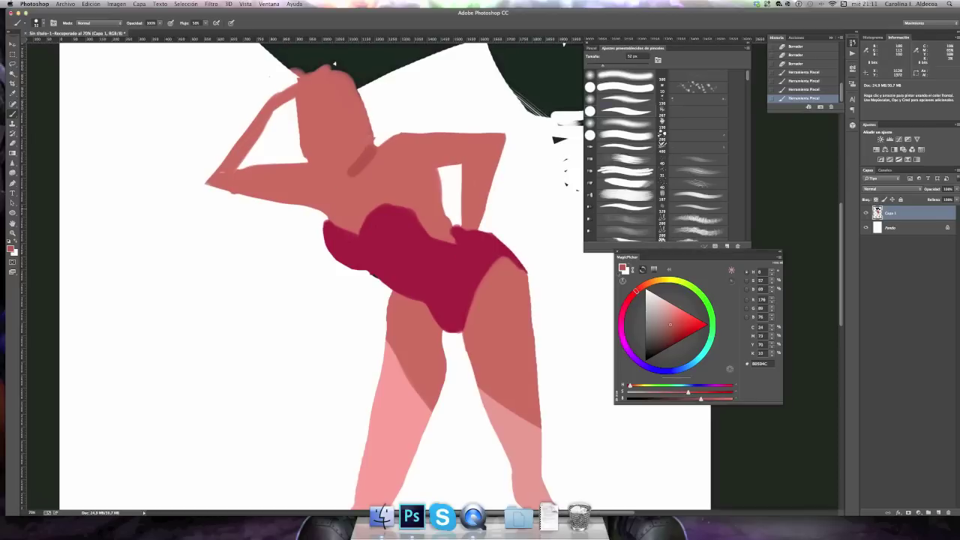
left_click(319, 157, "alt")
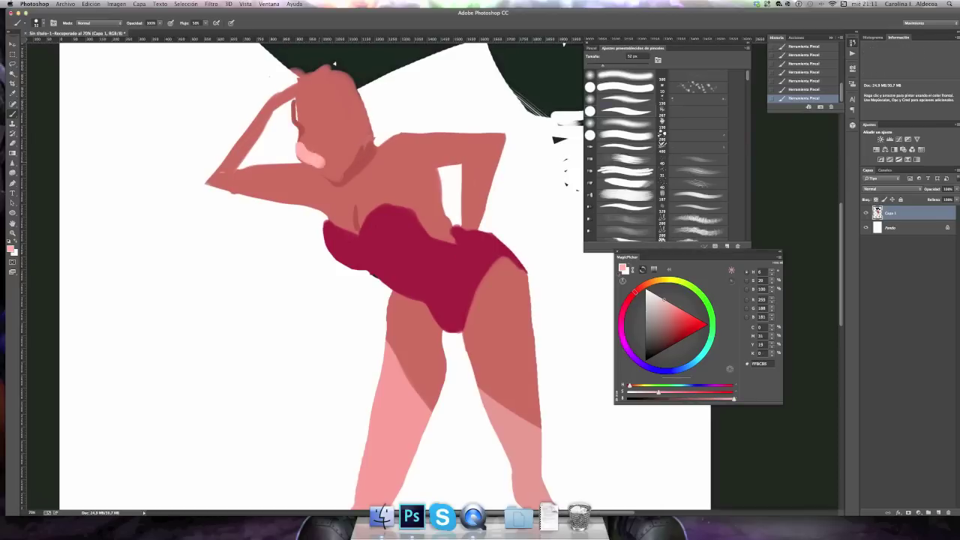
mouse_move(307, 105)
left_mouse_down()
mouse_move(352, 143)
mouse_move(360, 112)
left_mouse_up()
left_click_drag(299, 148, 343, 148)
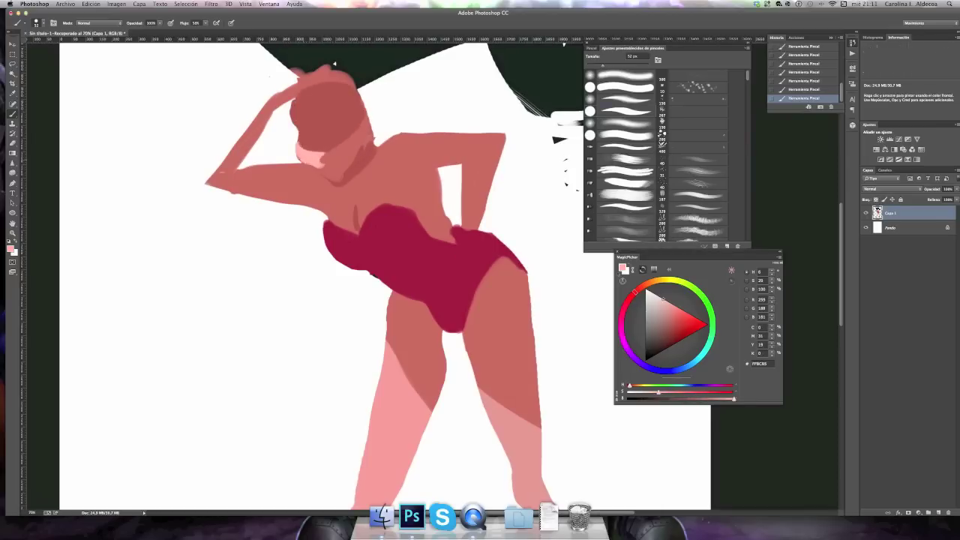
Draw a large curved dark-brown open mouth on the face with a light pink upper-lip band
key("x")
scroll(333, 150, "up", 5)
scroll(351, 240, "down", 5)
scroll(330, 225, "up", 4)
left_click_drag(536, 161, 397, 371)
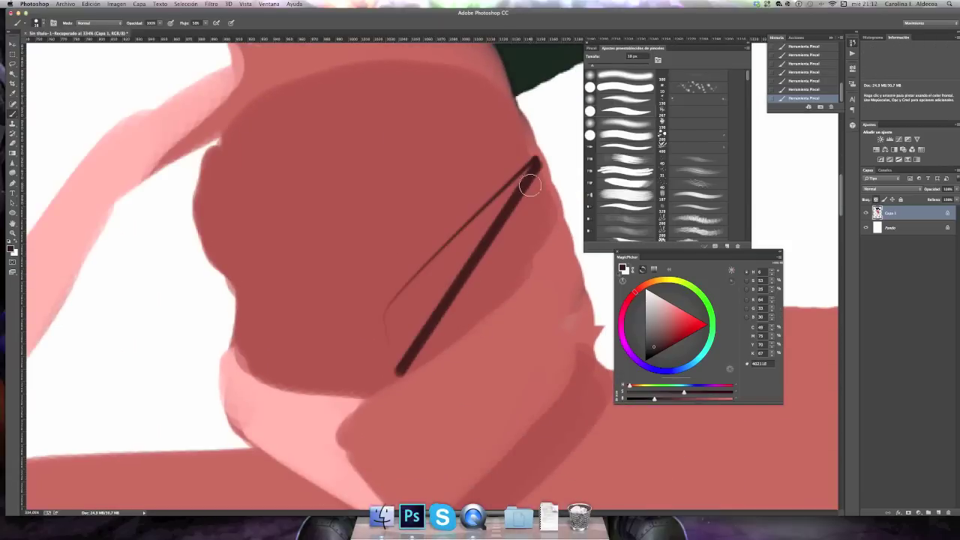
key("ctrl+z")
mouse_move(487, 257)
left_mouse_down()
mouse_move(300, 347)
mouse_move(405, 361)
left_mouse_up()
mouse_move(480, 263)
left_mouse_down()
mouse_move(360, 390)
mouse_move(449, 323)
mouse_move(487, 258)
left_mouse_up()
key("x")
mouse_move(234, 313)
left_mouse_down()
mouse_move(375, 324)
mouse_move(510, 215)
left_mouse_up()
Erase stray paint around the face and paint a pale glove on the hip hand
key("e")
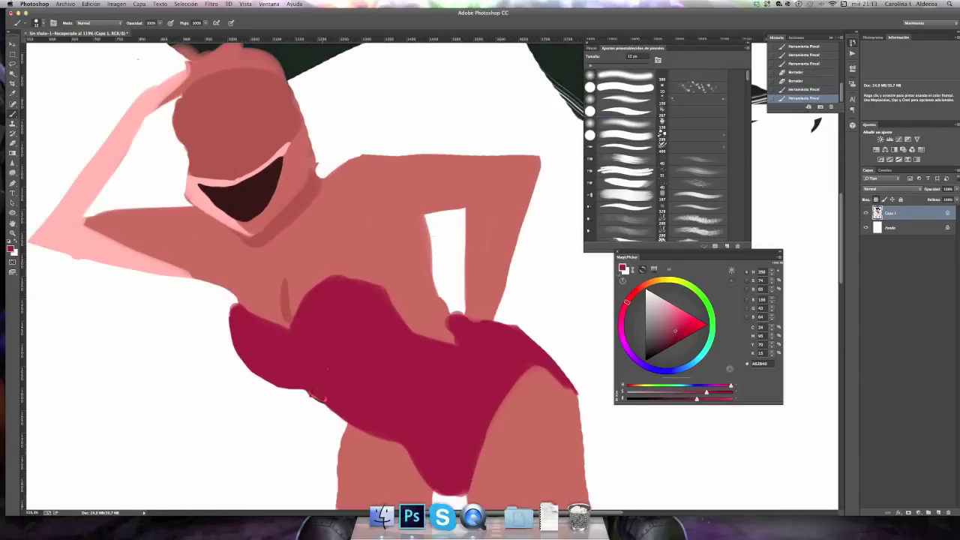
key("e")
mouse_move(307, 187)
left_mouse_down()
mouse_move(351, 150)
mouse_move(525, 161)
left_mouse_up()
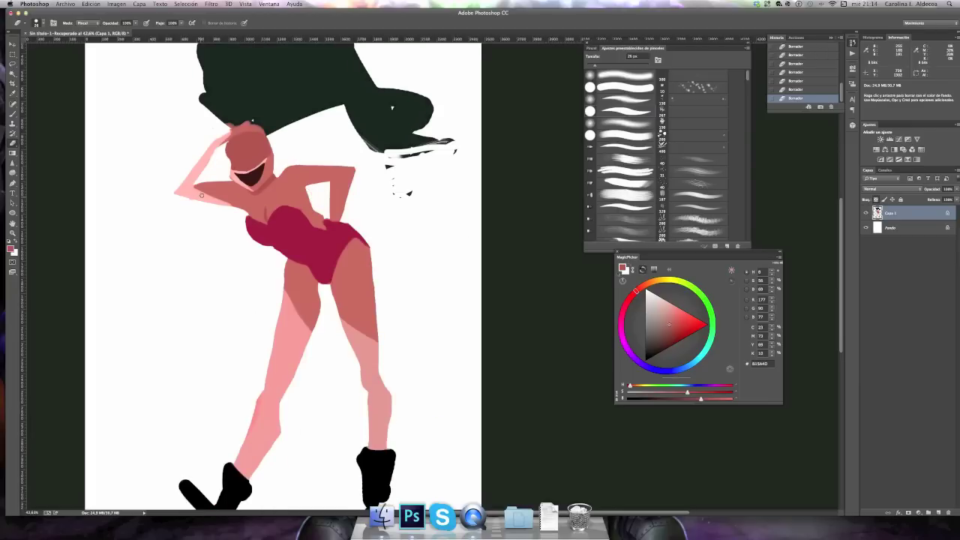
key("b")
left_click(653, 309)
left_click_drag(322, 200, 329, 222)
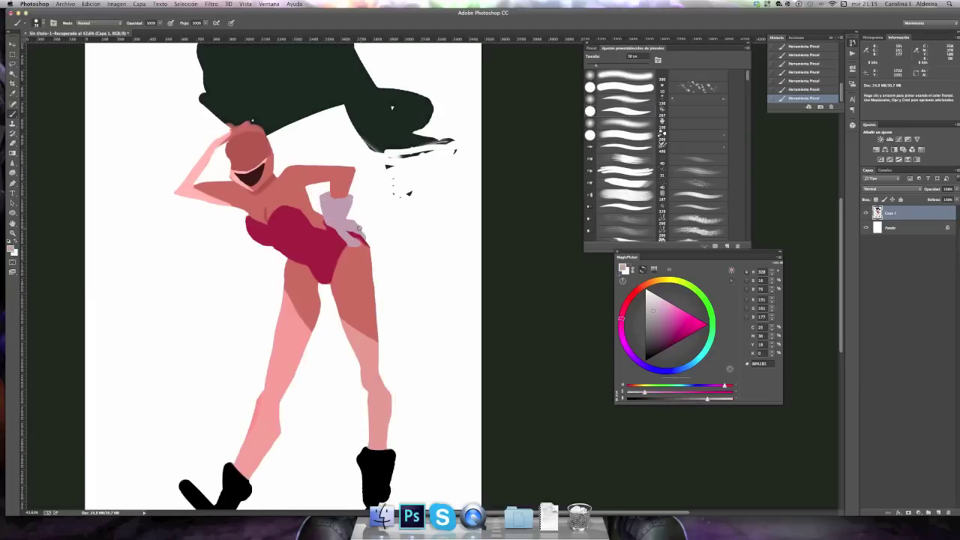
Paint salmon skin over the lower raised arm and fill the gap beneath it
left_click_drag(360, 232, 333, 218)
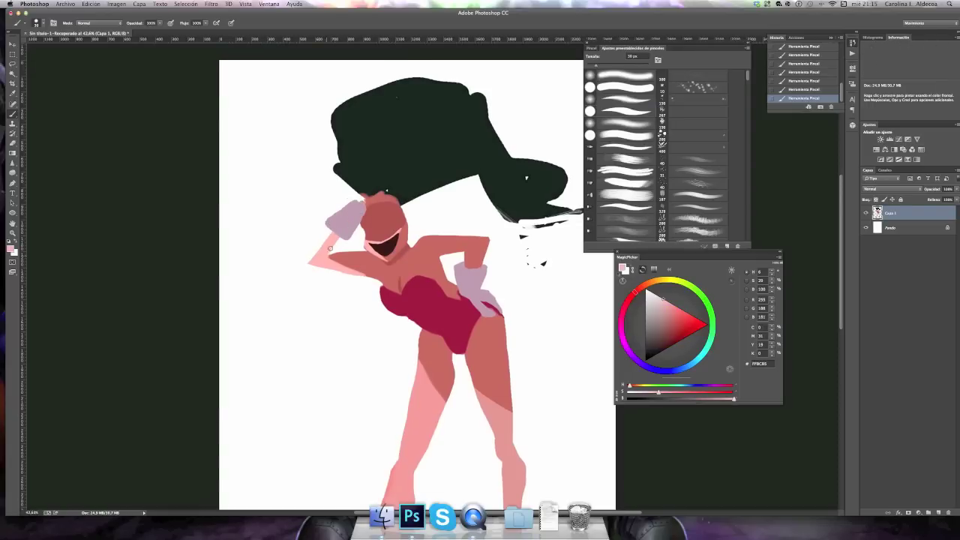
scroll(328, 223, "down", 3)
key("e")
scroll(276, 327, "up", 6)
key("b")
left_click(330, 273, "alt")
left_click_drag(329, 296, 258, 289)
left_click_drag(405, 318, 262, 240)
mouse_move(329, 255)
left_mouse_down()
mouse_move(260, 277)
mouse_move(394, 319)
left_mouse_up()
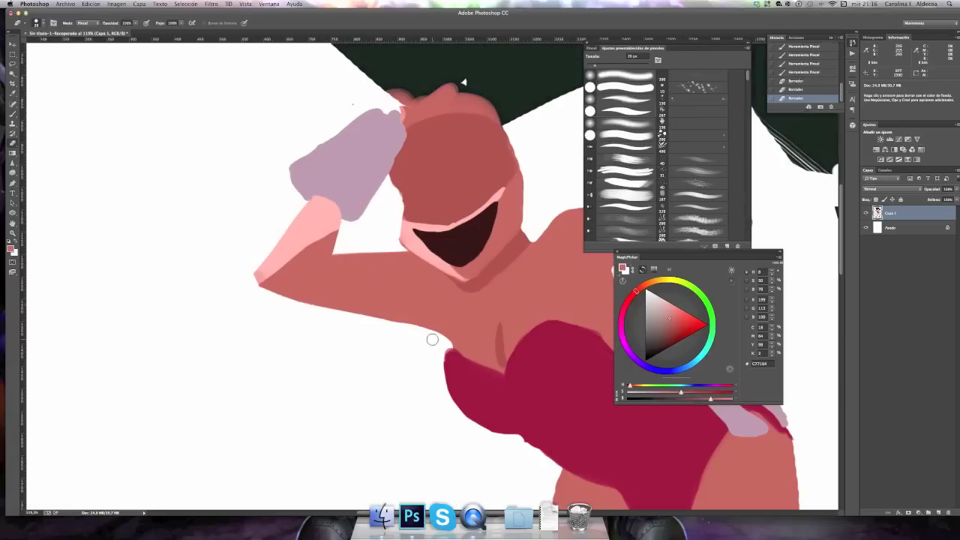
Shade the right shoulder in a darker tone
scroll(428, 337, "down", 5)
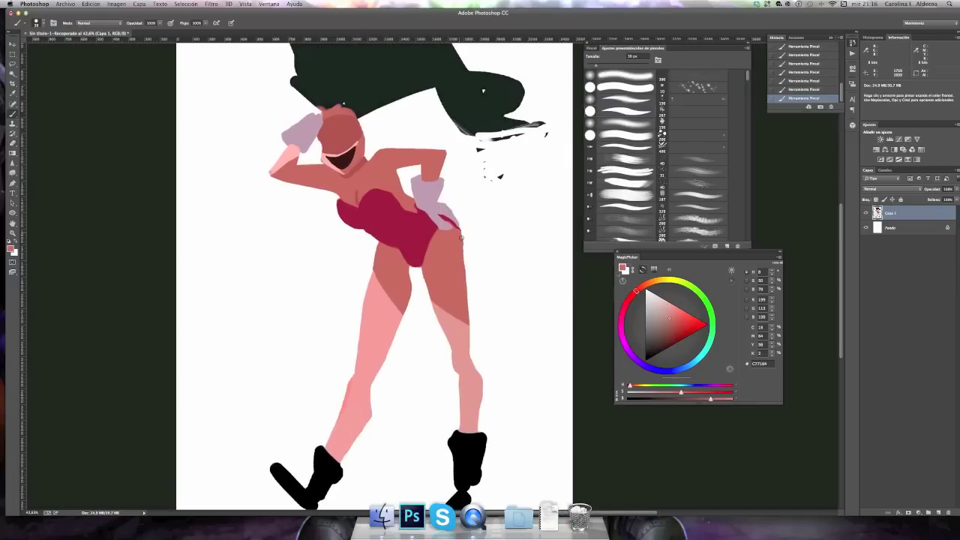
scroll(461, 238, "down", 2)
scroll(461, 418, "up", 3)
scroll(477, 264, "up", 3)
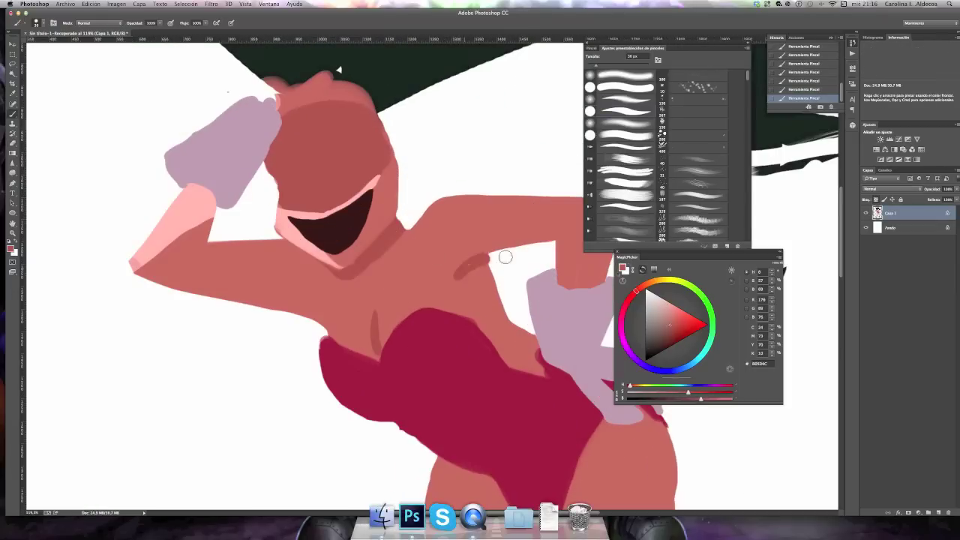
left_click_drag(462, 275, 513, 308)
key("e")
key("b")
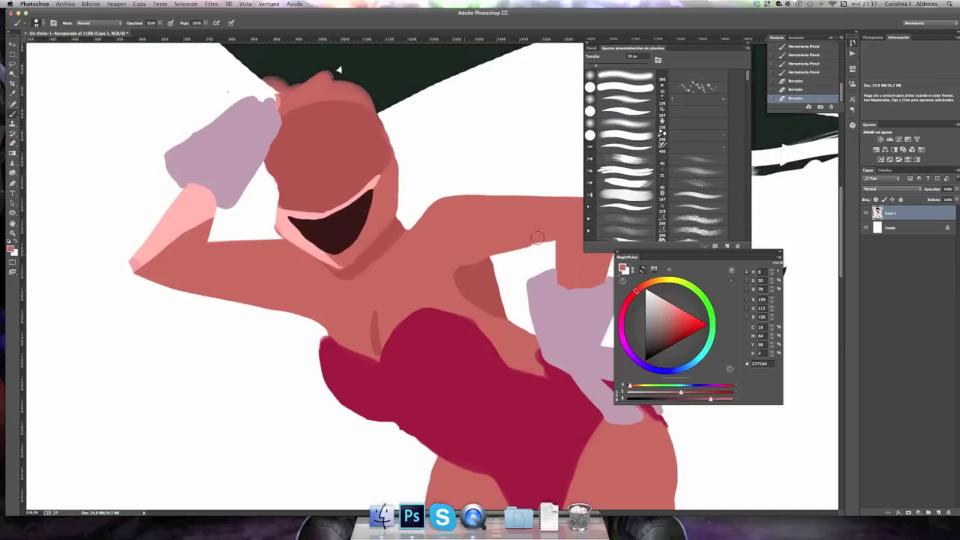
Paint the skin gap beside the hip glove crimson, sampling red from the swimsuit
scroll(500, 274, "down", 2)
scroll(419, 300, "up", 2)
left_click_drag(433, 219, 401, 253)
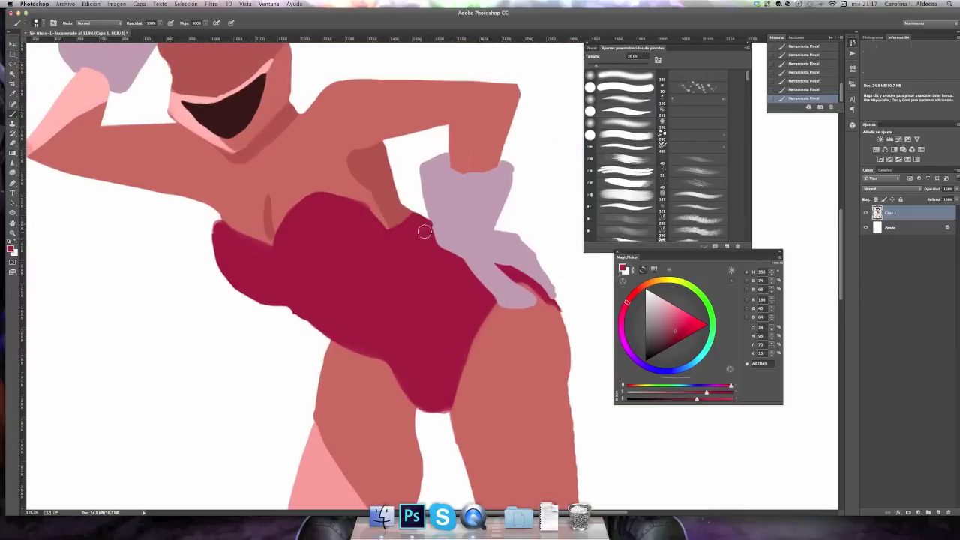
scroll(291, 215, "down", 3)
left_click(36, 23)
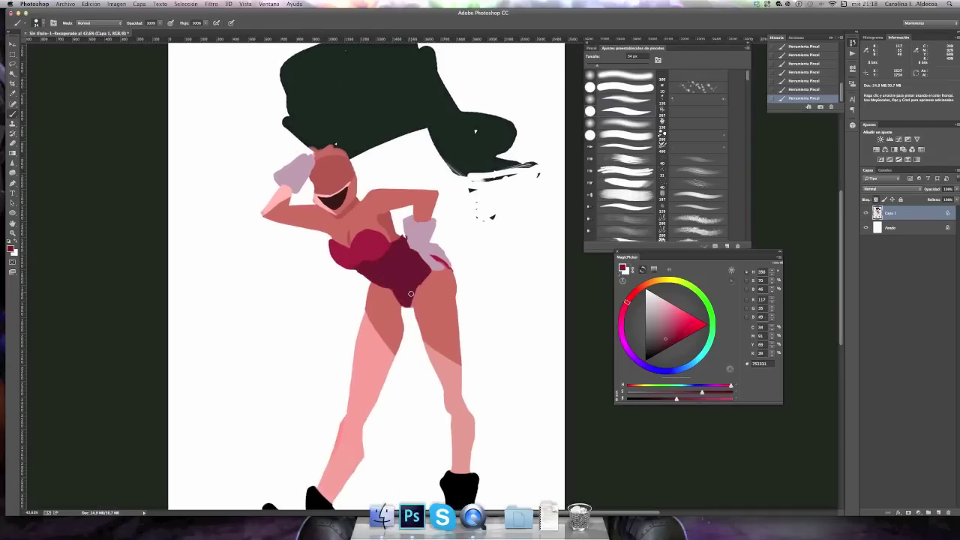
left_click(361, 251, "alt")
scroll(360, 250, "down", 2)
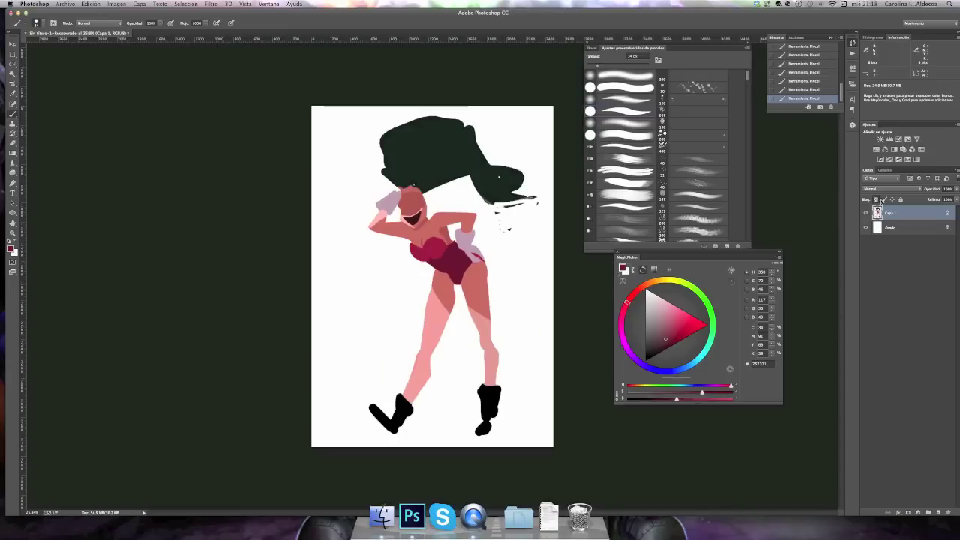
Clean up the stray dark specks beside the hair
left_click(461, 122, "alt")
key("e")
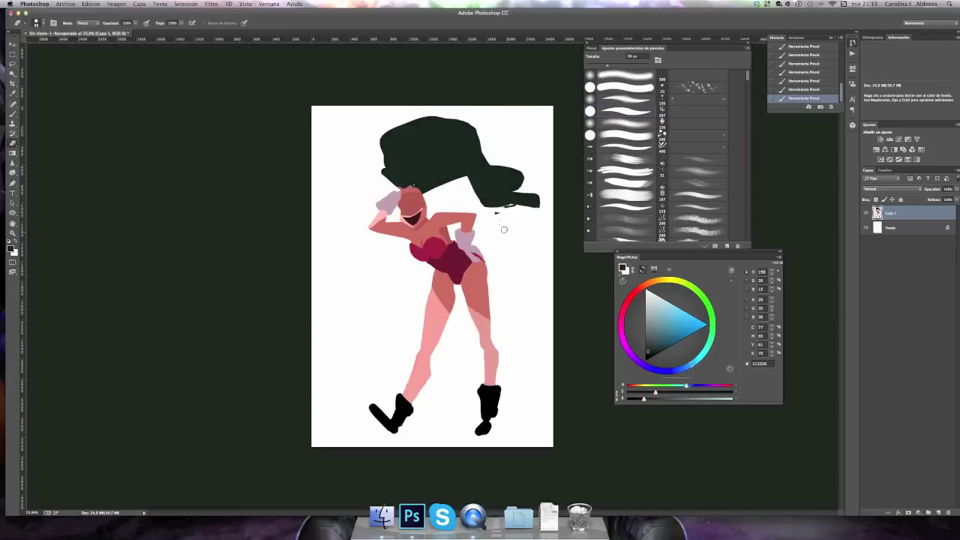
scroll(455, 212, "up", 5)
key("b")
left_click_drag(225, 177, 330, 188)
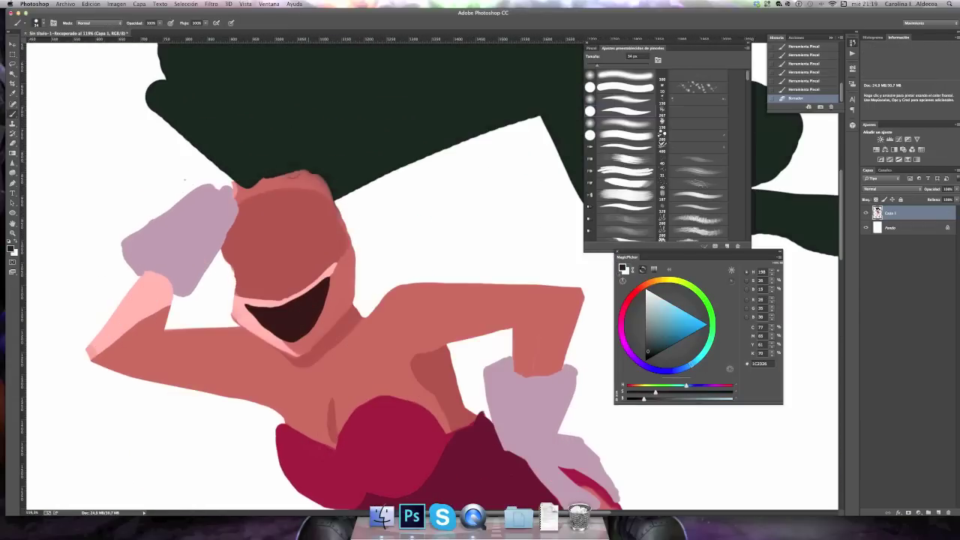
Paint two pale pink oval eyes on the face with a smaller brush
left_click(285, 308, "alt")
left_click_drag(300, 239, 313, 263)
right_click(250, 271)
left_click_drag(238, 258, 247, 278)
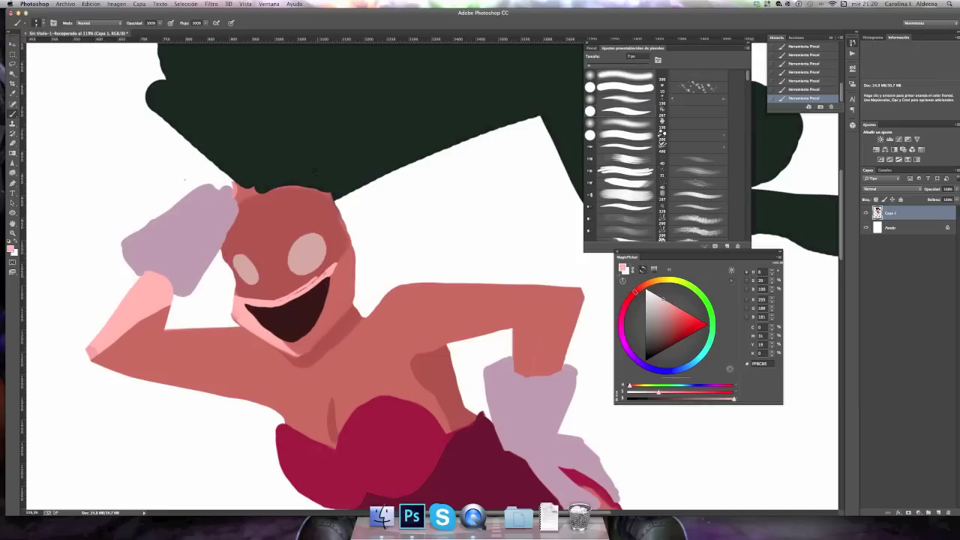
left_click(251, 301, "alt")
left_click(321, 241, "alt")
Paint dark hair strands falling over the face plus a curly strand left of the head
key("h")
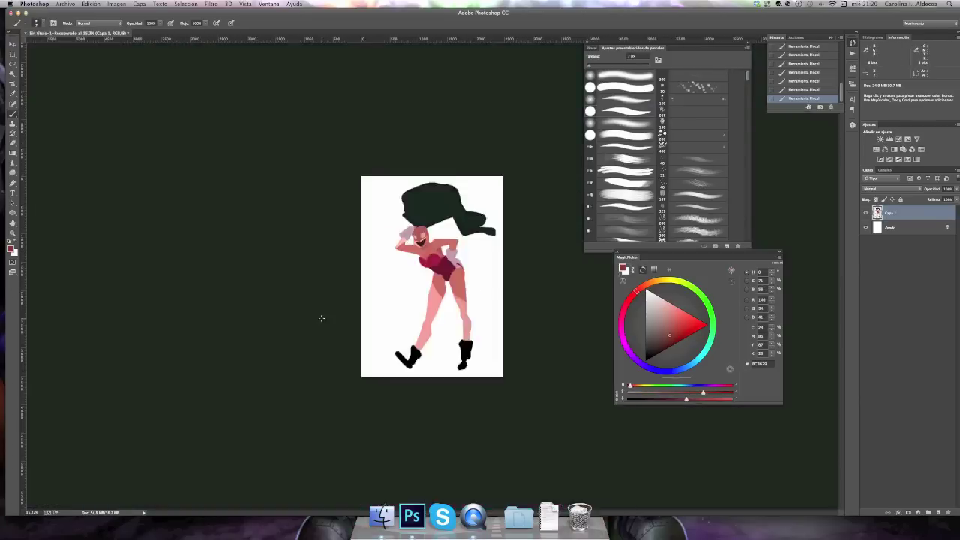
left_click_drag(313, 171, 366, 288)
left_click(299, 138, "alt")
left_click_drag(360, 168, 461, 293)
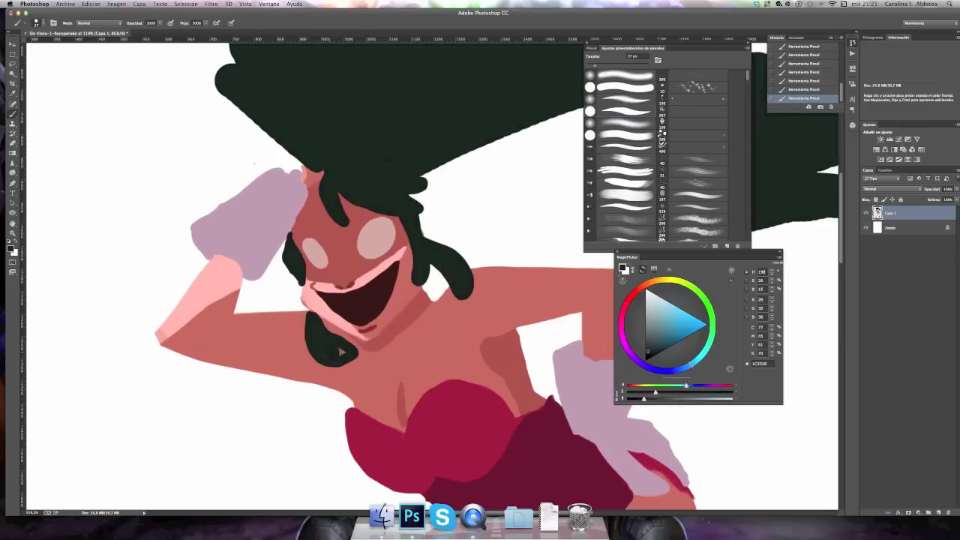
key("ctrl+0")
left_click_drag(324, 155, 292, 166)
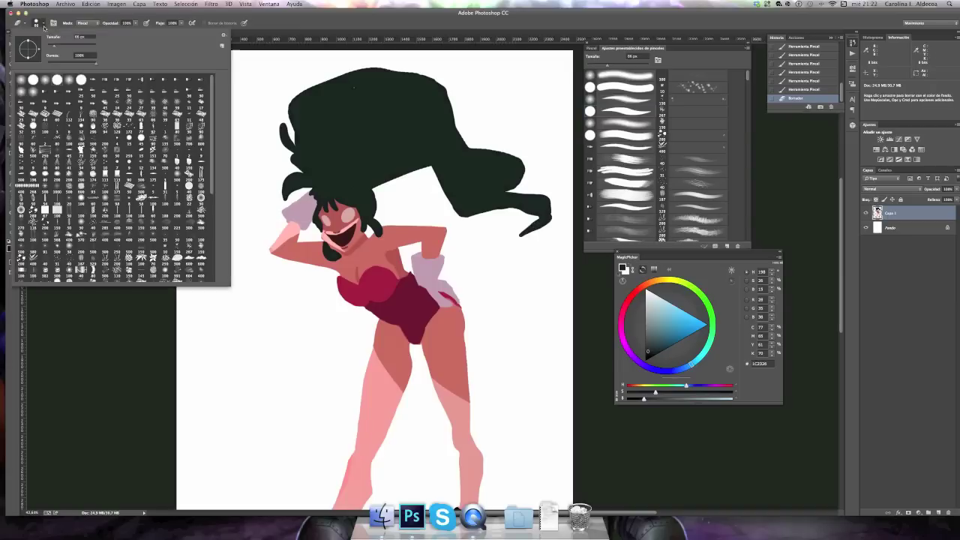
Undo the unwanted curl strokes and paint pale teeth in the open mouth
left_click(321, 197, "alt")
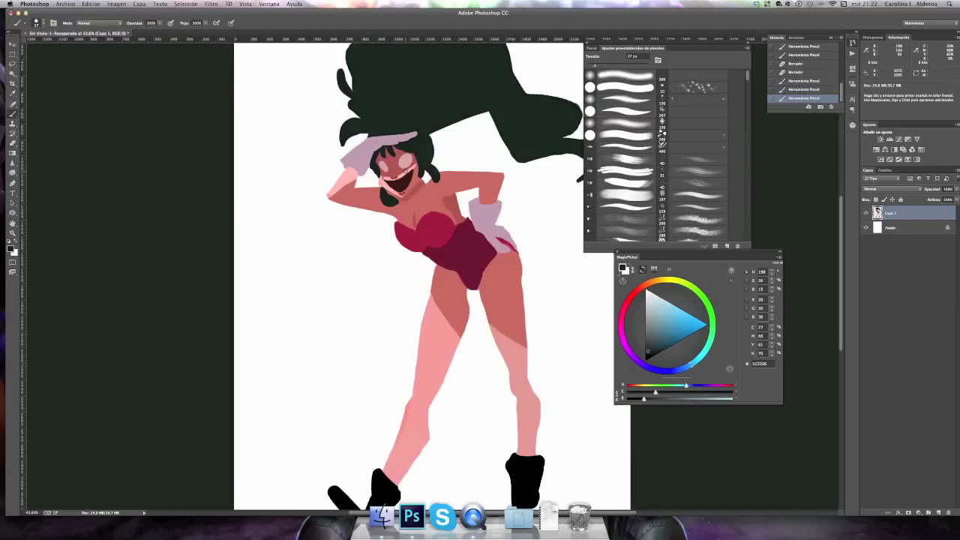
key("ctrl+alt+z")
key("ctrl+alt+z")
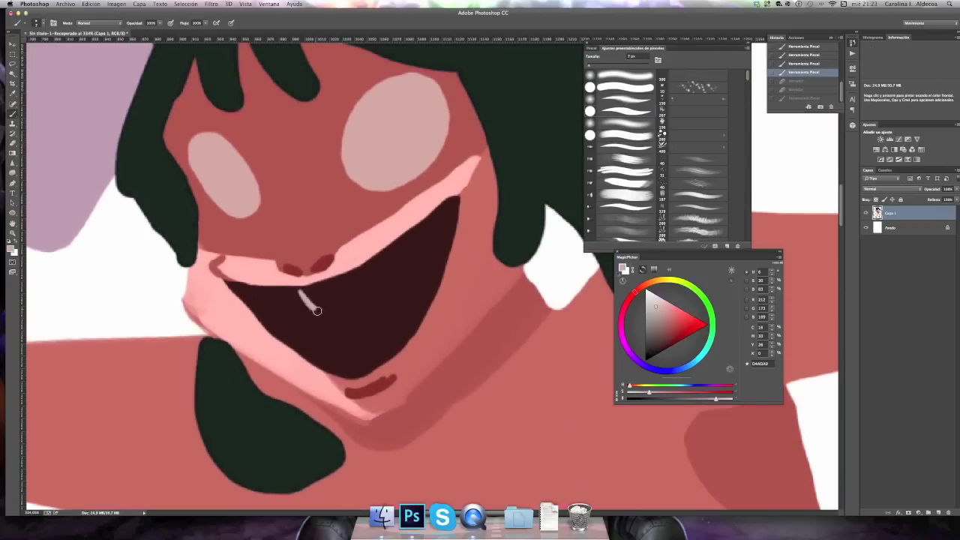
left_click_drag(300, 289, 332, 309)
scroll(346, 279, "down", 10)
scroll(365, 322, "up", 3)
scroll(364, 321, "up", 3)
scroll(264, 278, "up", 2)
Sample dusty pink, resize the brush, and erase a stray mark near the mouth
key("b")
key("x")
key("x")
key("x")
scroll(376, 229, "down", 5)
left_click(258, 329, "alt")
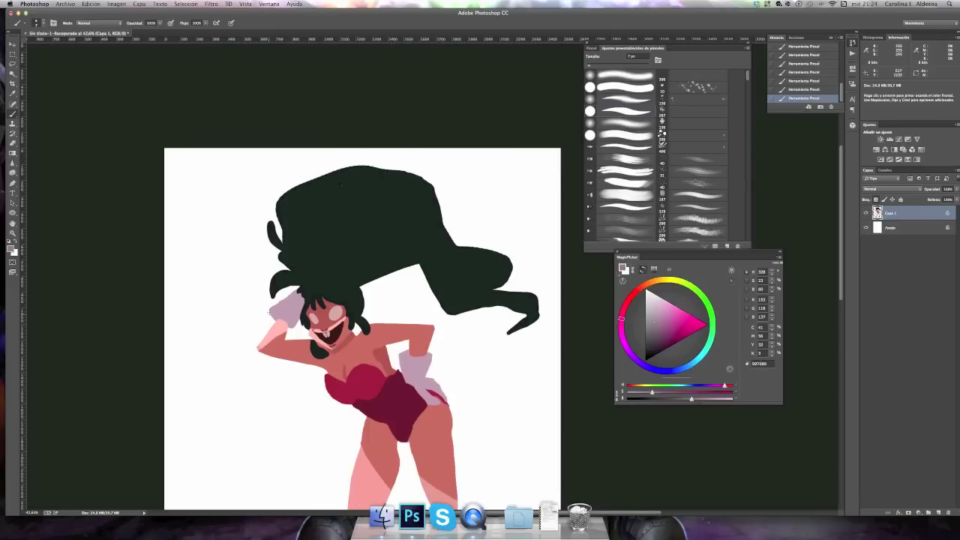
right_click(283, 319)
key("Escape")
key("e")
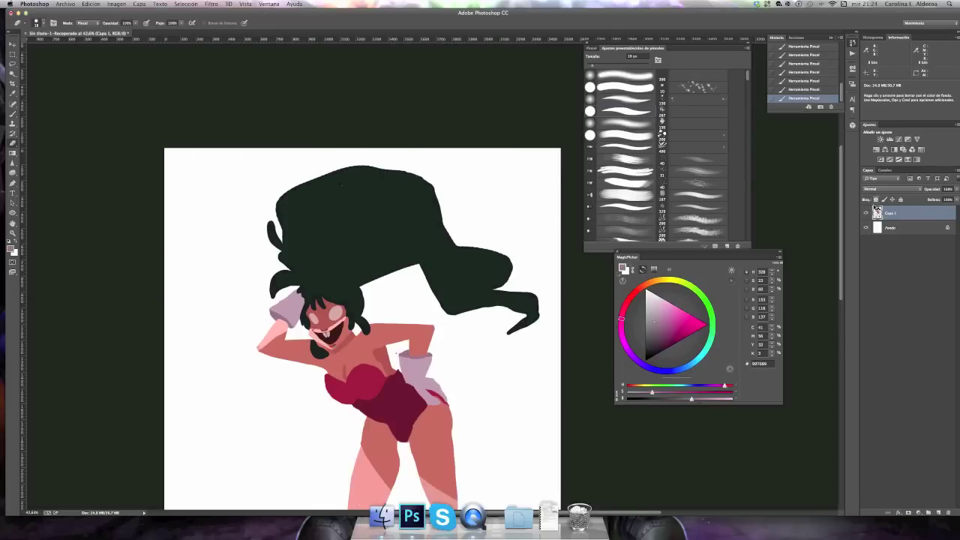
left_click(416, 351)
scroll(416, 343, "down", 5)
scroll(416, 342, "up", 5)
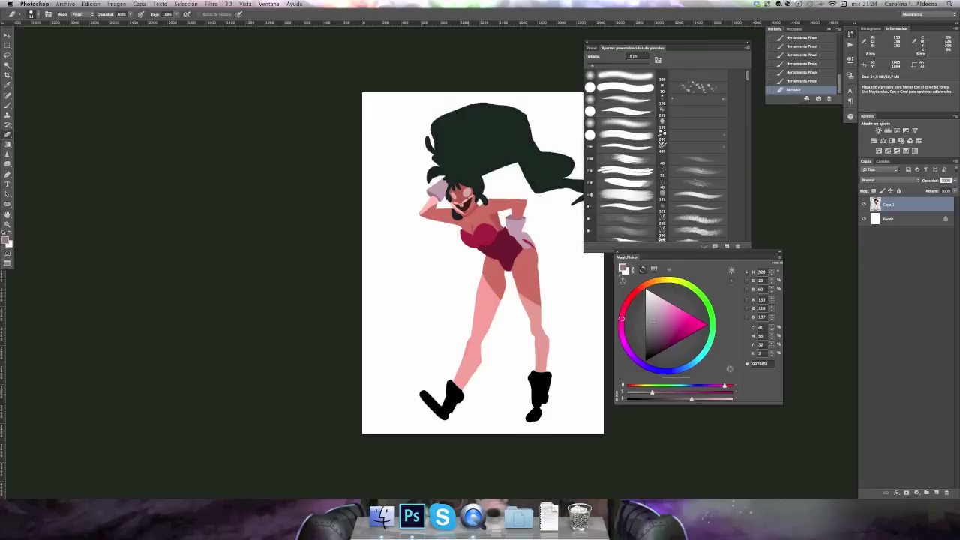
Sample the swimsuit maroon and chest skin tones, then undo the maroon stroke over the glove
scroll(330, 277, "up", 5)
key("b")
left_click(341, 279, "alt")
scroll(359, 297, "down", 2)
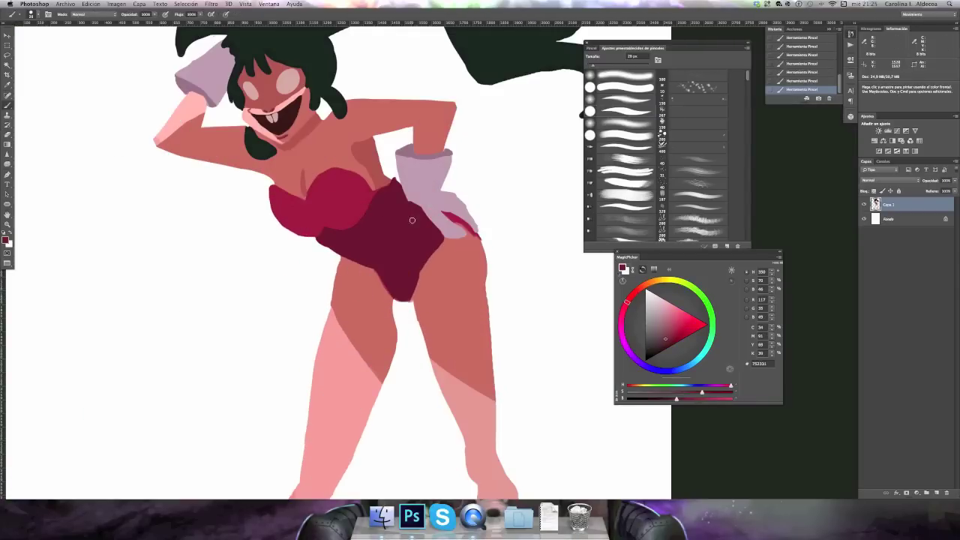
left_click(317, 180, "alt")
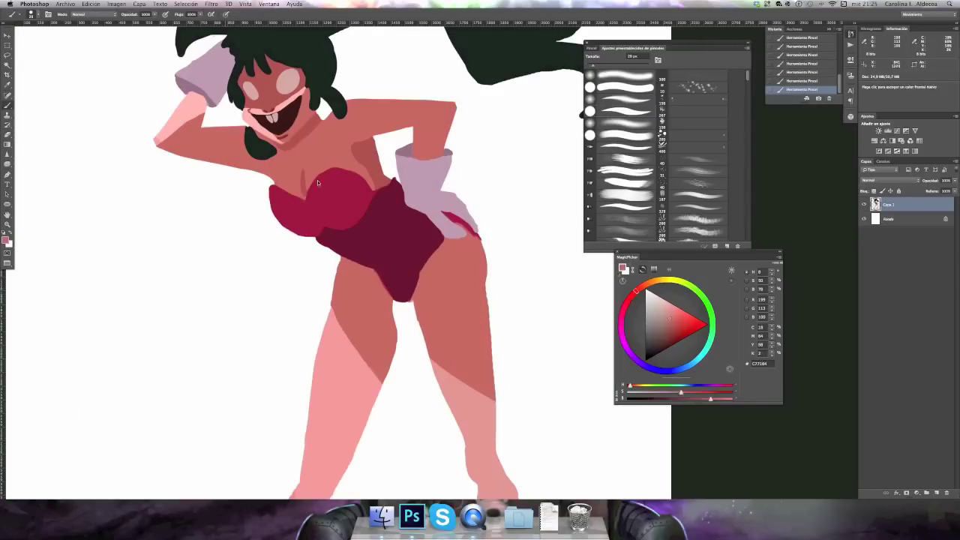
scroll(412, 324, "down", 3)
scroll(411, 324, "up", 3)
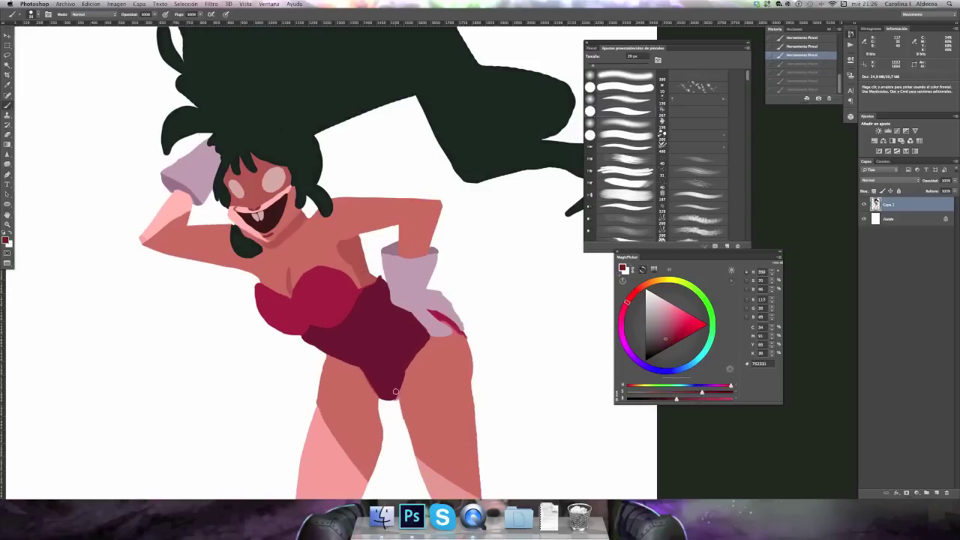
key("ctrl+z")
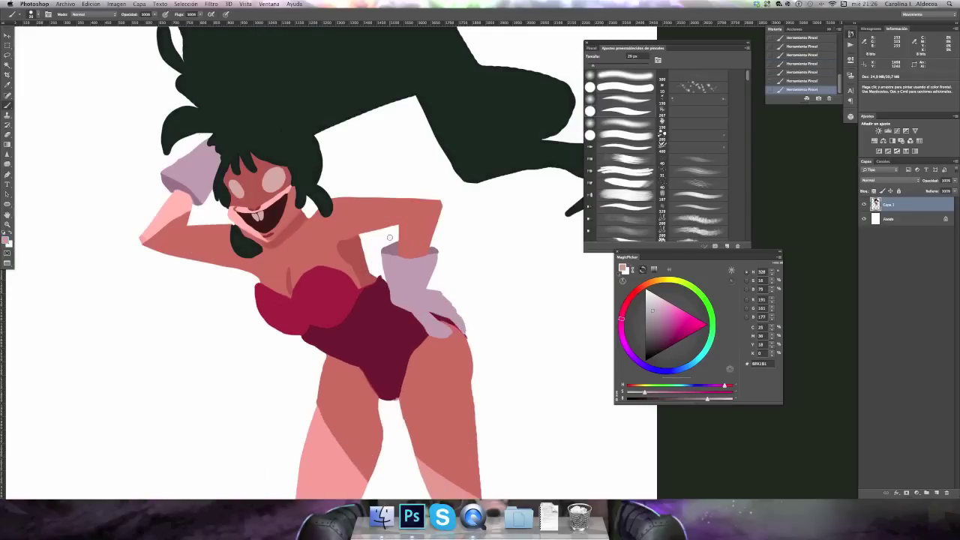
scroll(241, 181, "up", 3)
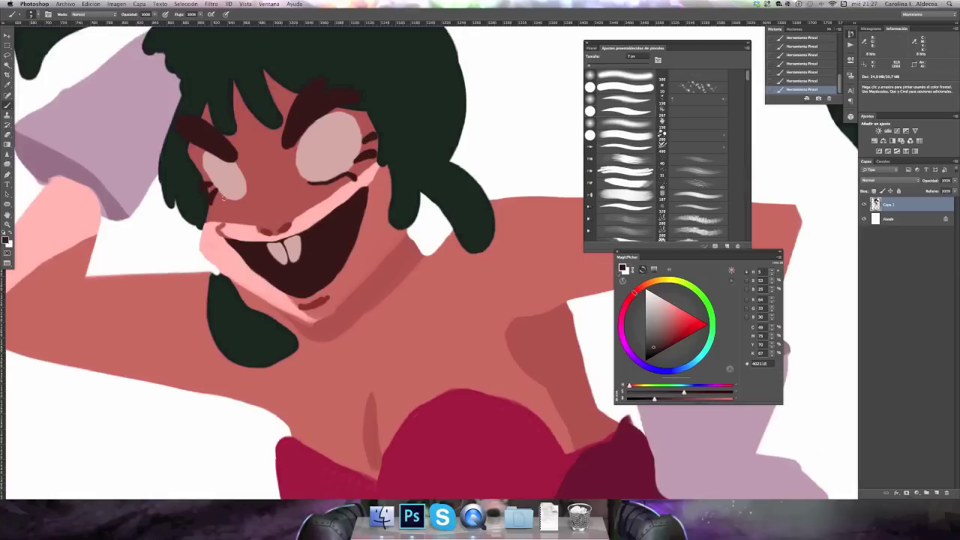
Add white highlights to both eyes and paint a reddish ear beside the face
left_click(338, 138)
left_click(232, 175)
scroll(338, 224, "down", 2)
scroll(275, 225, "up", 2)
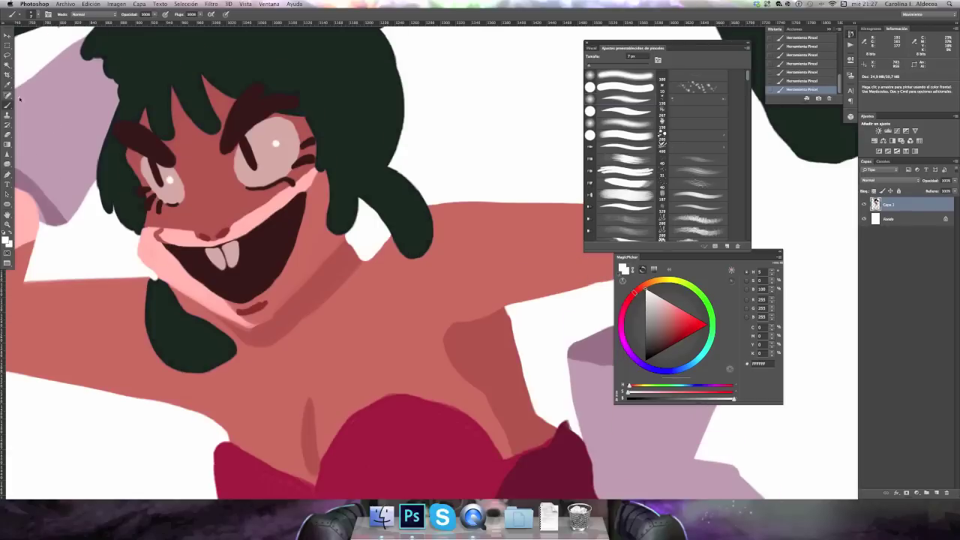
left_click(130, 163, "alt")
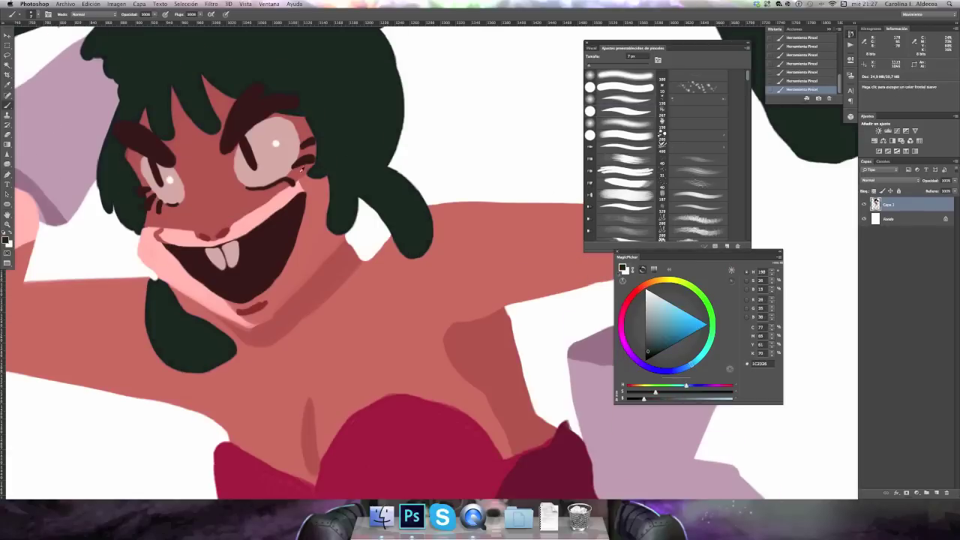
left_click_drag(347, 120, 351, 142)
Erase skin bordering the hair by the neck and cover the pink chin line with shadow tone
left_click(218, 318, "alt")
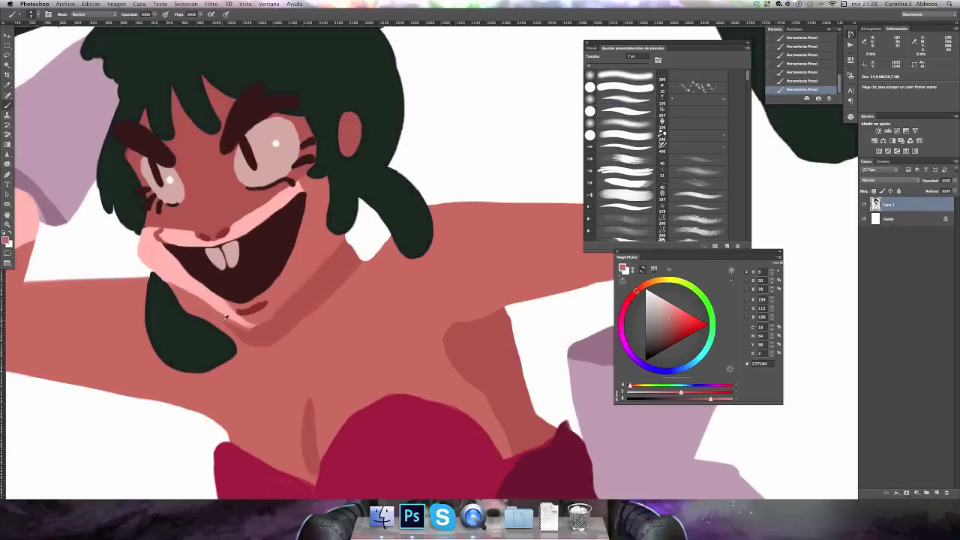
key("e")
left_click_drag(351, 259, 365, 237)
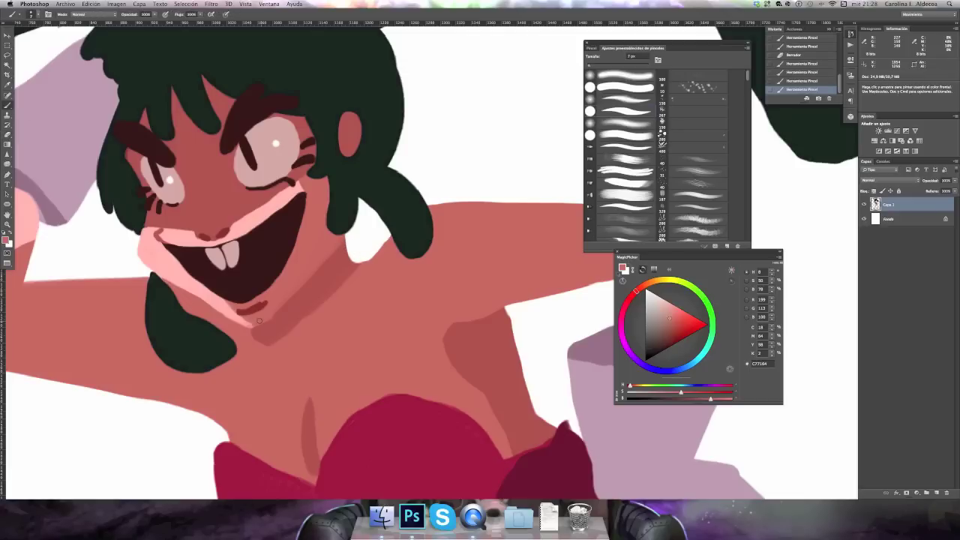
left_click(248, 318, "alt")
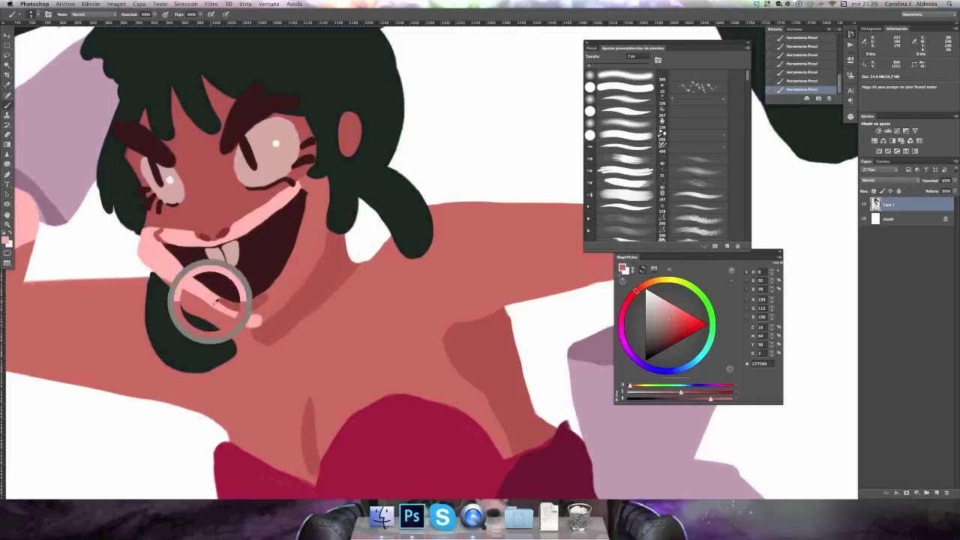
left_click(259, 311, "alt")
left_click_drag(214, 311, 315, 265)
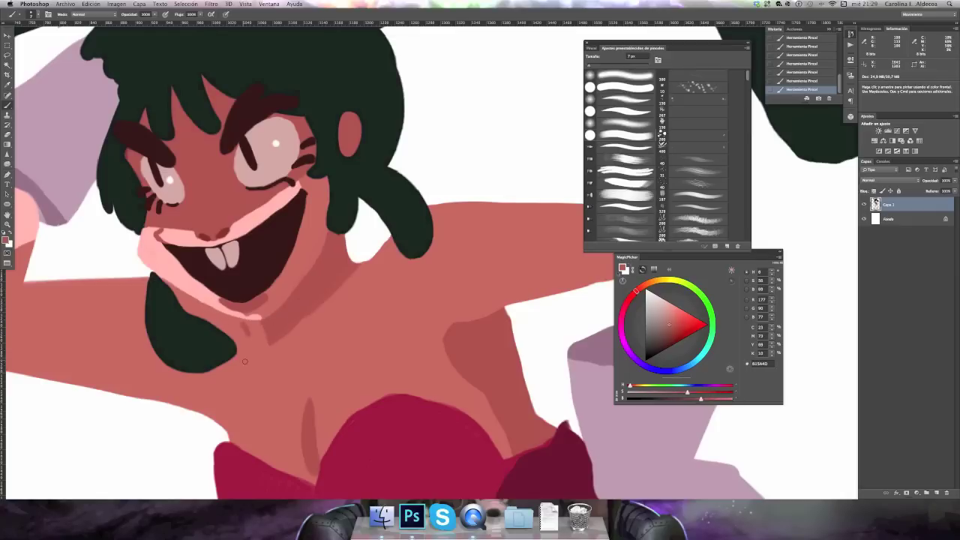
left_click(243, 321, "alt")
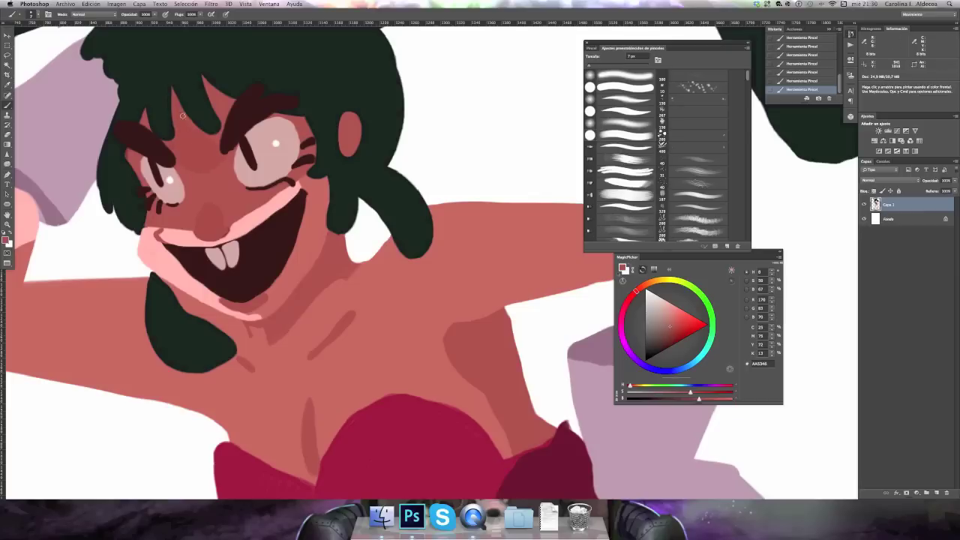
Shade the nose with a dark red-brown, undoing and repainting the stroke
left_click(177, 112, "alt")
left_click(221, 209, "alt")
left_click_drag(201, 218, 225, 219)
left_click(202, 194, "alt")
left_click(277, 144, "alt")
left_click(205, 229, "alt")
left_click_drag(206, 191, 214, 232)
key("ctrl+alt+z")
key("ctrl+minus")
key("ctrl+minus")
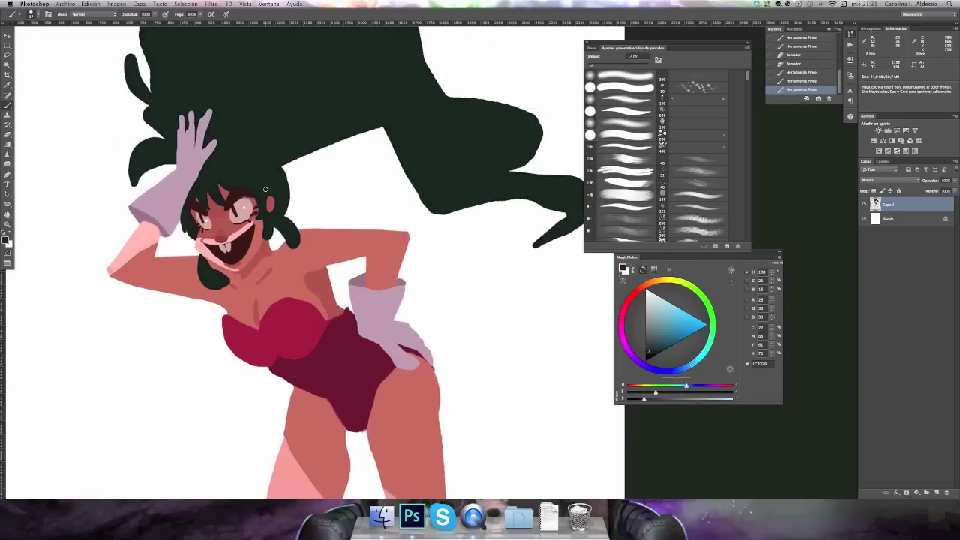
Apply a Selective Color adjustment shifting the black hair and boots toward green
left_click(116, 4)
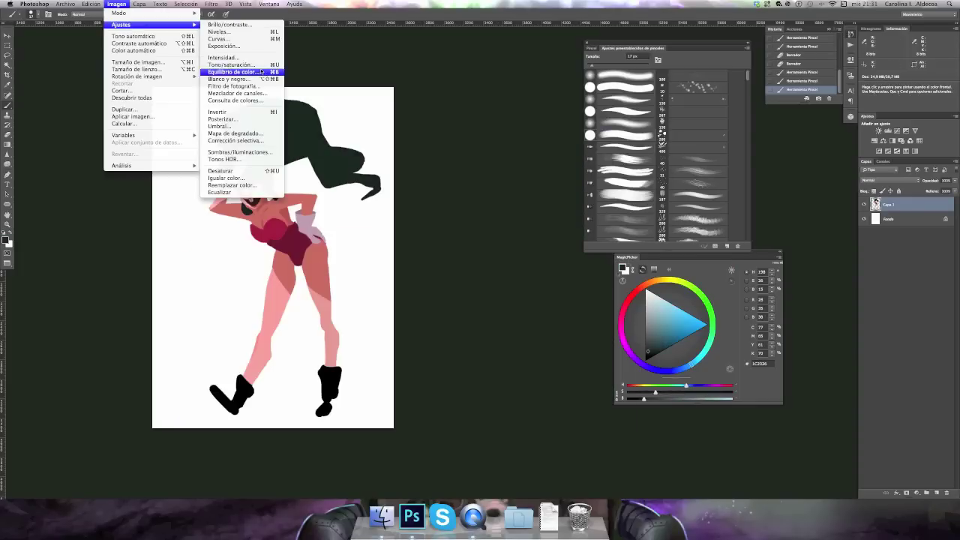
left_click(248, 71)
left_click_drag(587, 202, 599, 204)
left_click(665, 125)
Enlarge the left boot with dark navy using an 82 px brush
left_click(228, 387)
key("e")
right_click(229, 384)
key("Escape")
key("b")
left_click(331, 410, "alt")
left_click(33, 13)
mouse_move(236, 371)
left_mouse_down()
mouse_move(255, 397)
mouse_move(237, 414)
left_mouse_up()
Trim the left boot's lower edge and paint a dark green tuft at the hip
key("e")
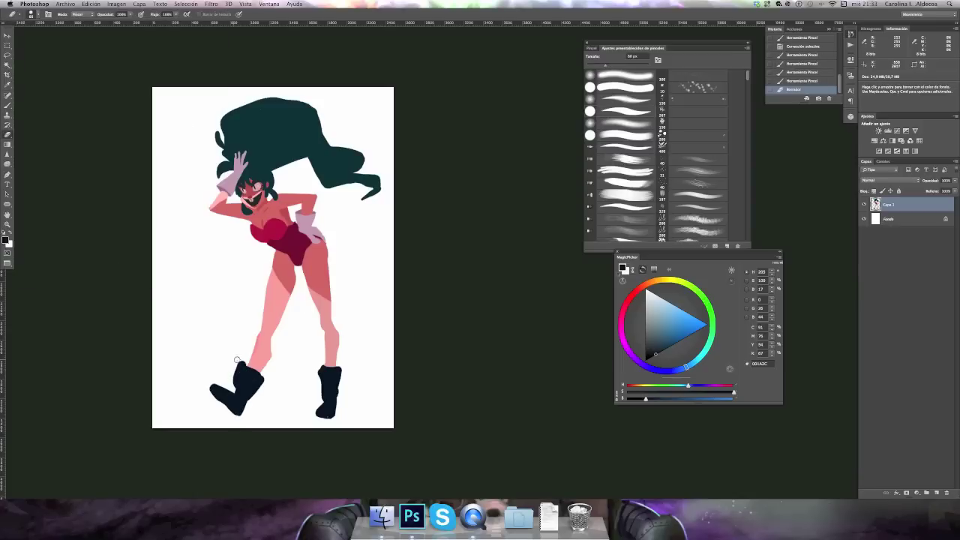
key("b")
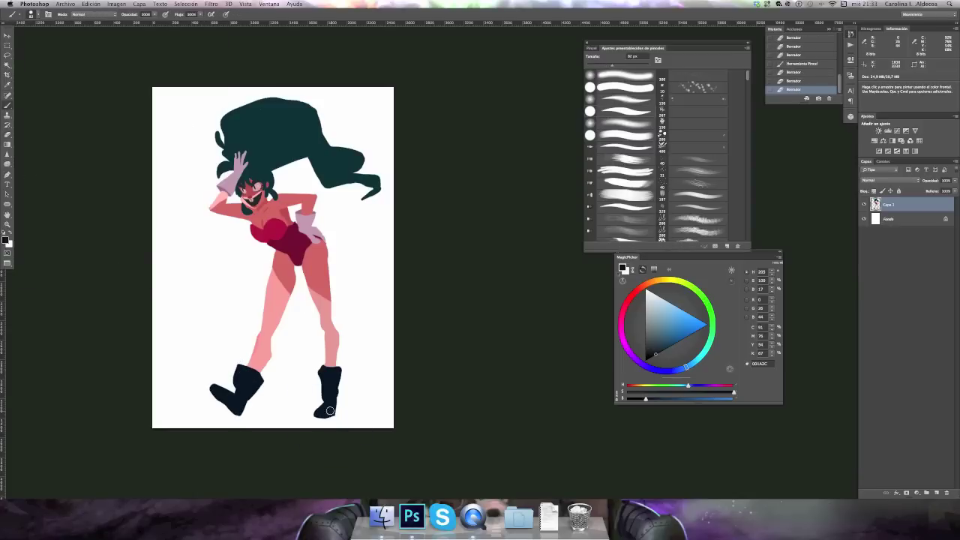
key("e")
left_click_drag(329, 214, 337, 244)
key("b")
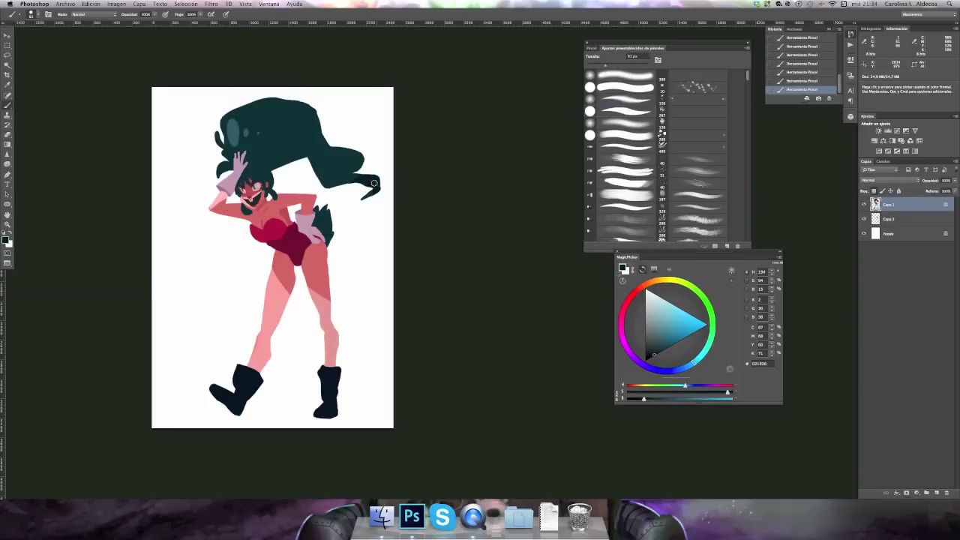
Paint darker teal shadow strokes across the hair, erasing the excess
left_click(291, 171, "alt")
left_click_drag(304, 159, 337, 184)
key("e")
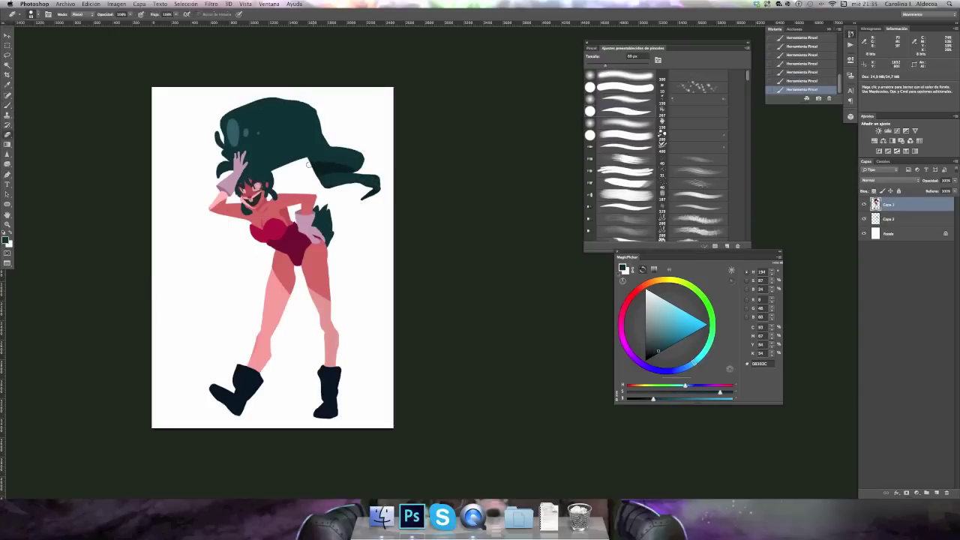
left_click(313, 176)
key("b")
left_click_drag(303, 149, 253, 165)
Paint a lighter teal hair highlight and prepare a new layer with crimson selected
left_click(229, 163, "alt")
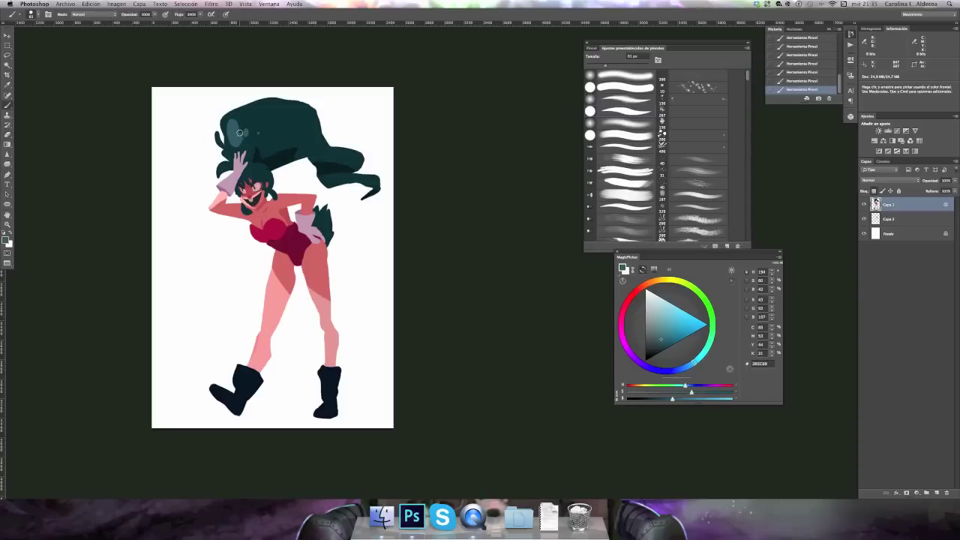
left_click_drag(262, 132, 266, 144)
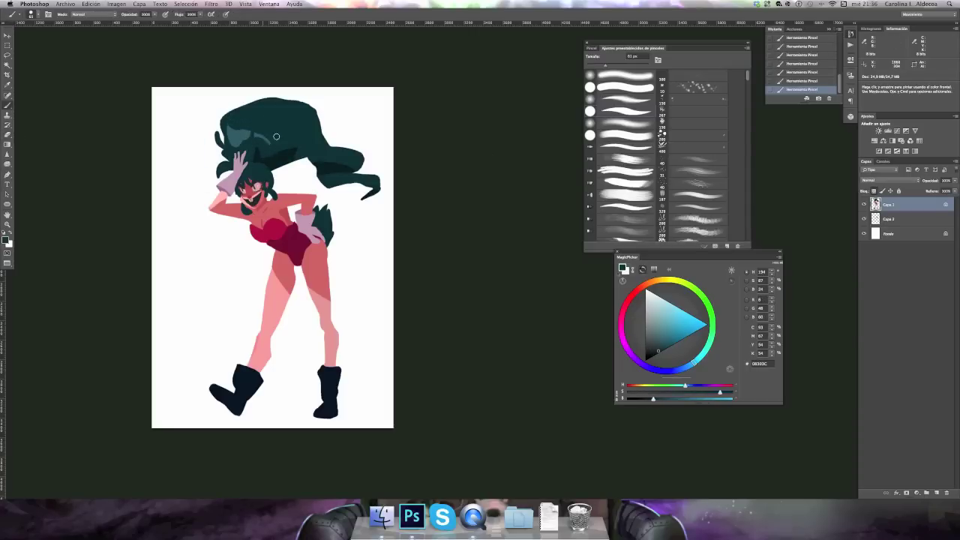
left_click(234, 151, "alt")
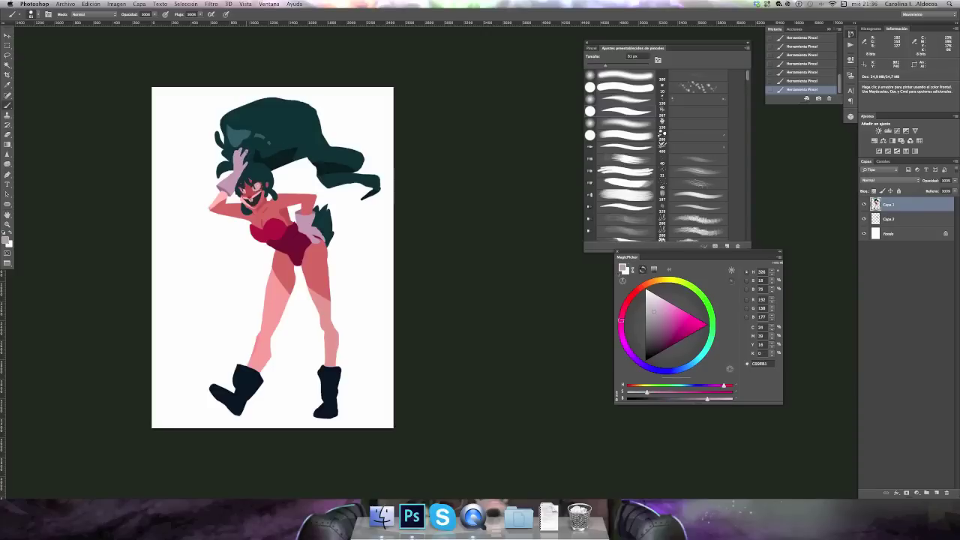
left_click(936, 492)
left_click(274, 234, "alt")
Paint two crimson bunny ears over the hair
left_click_drag(237, 113, 255, 158)
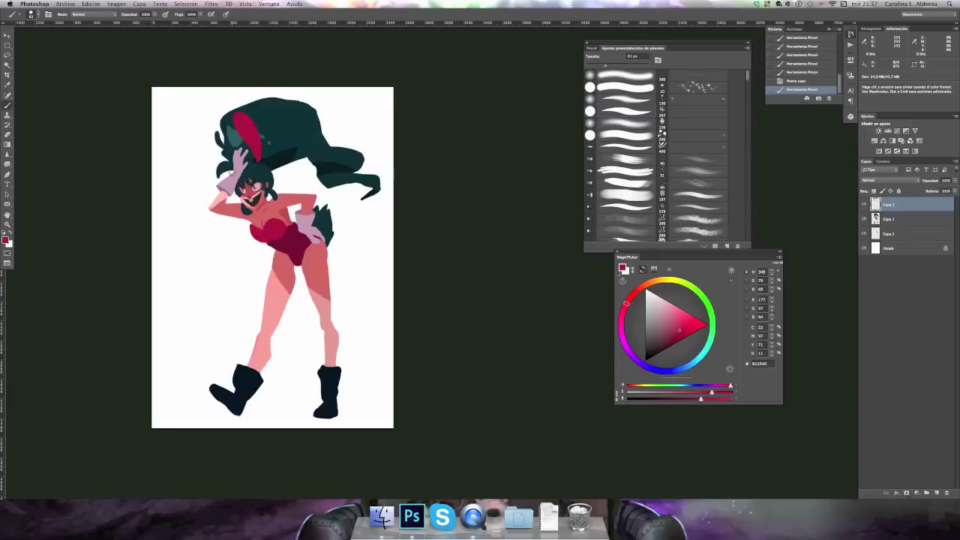
left_click_drag(259, 161, 196, 153)
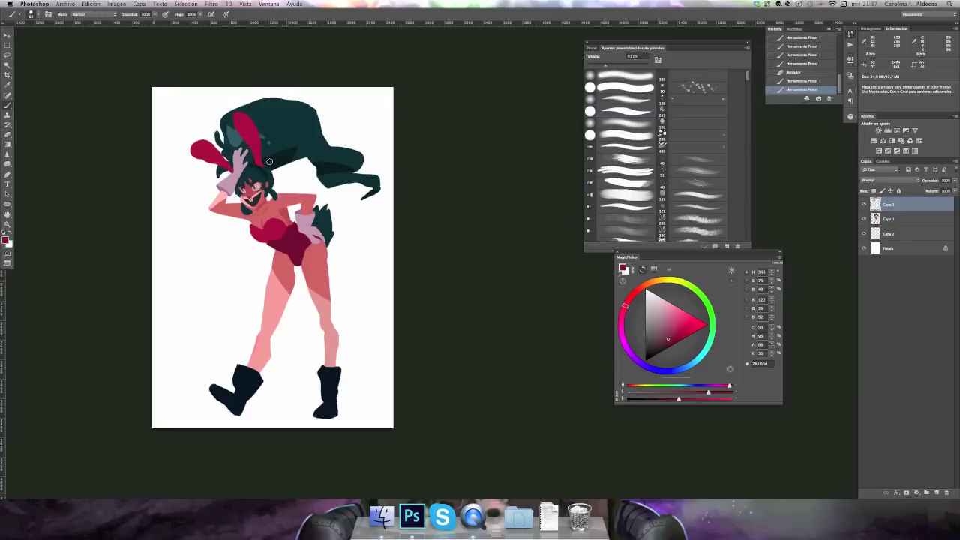
left_click_drag(231, 138, 207, 150)
left_click(207, 151, "alt")
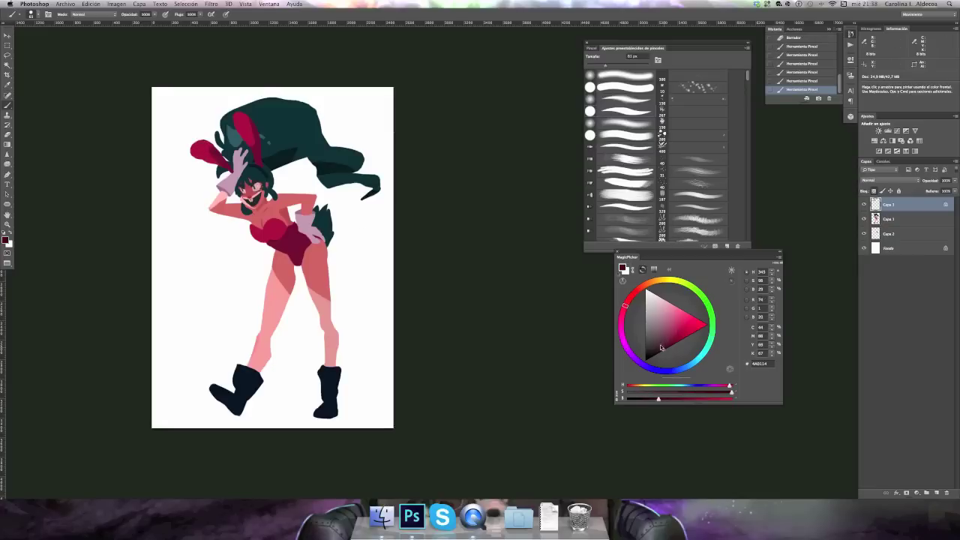
Pick pink for the ear highlights and make the main character layer active
left_click(244, 118, "alt")
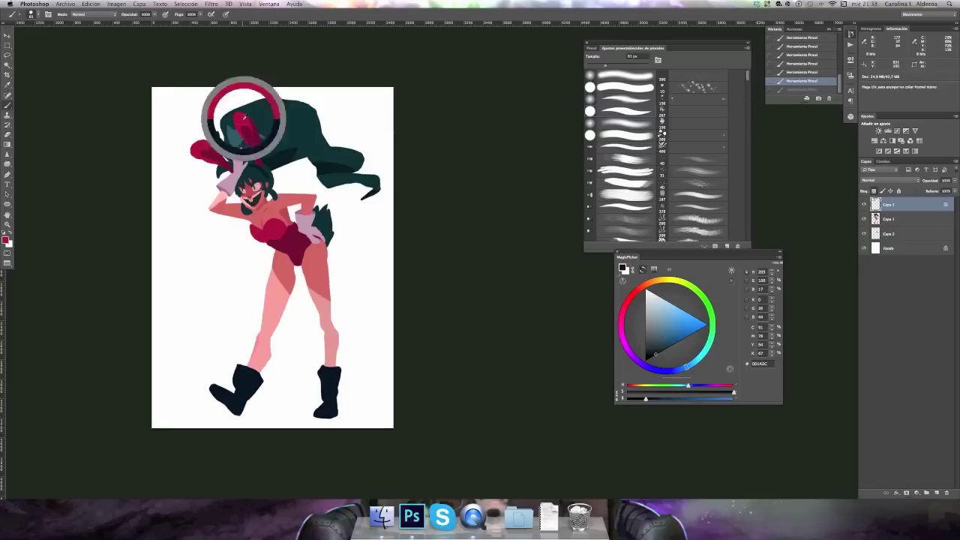
left_click(884, 218)
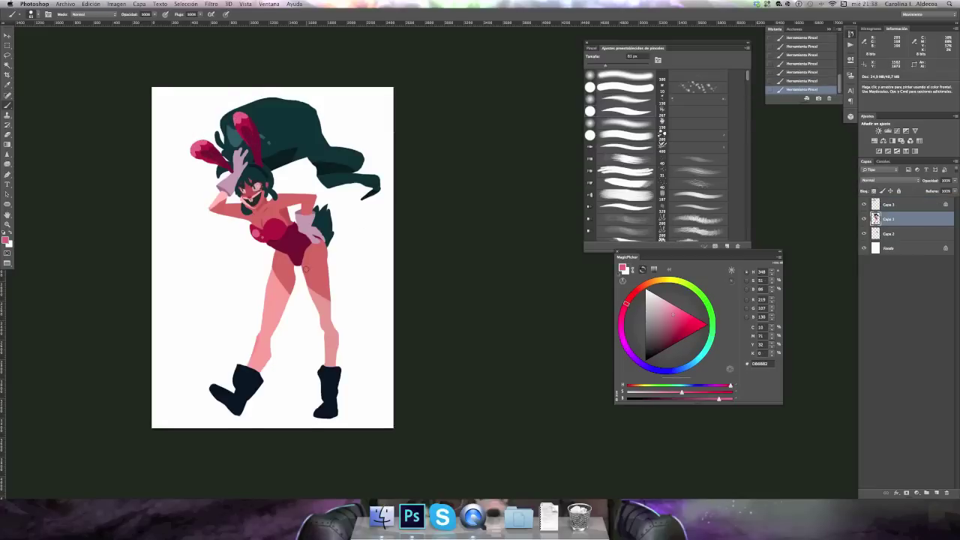
scroll(257, 232, "up", 3)
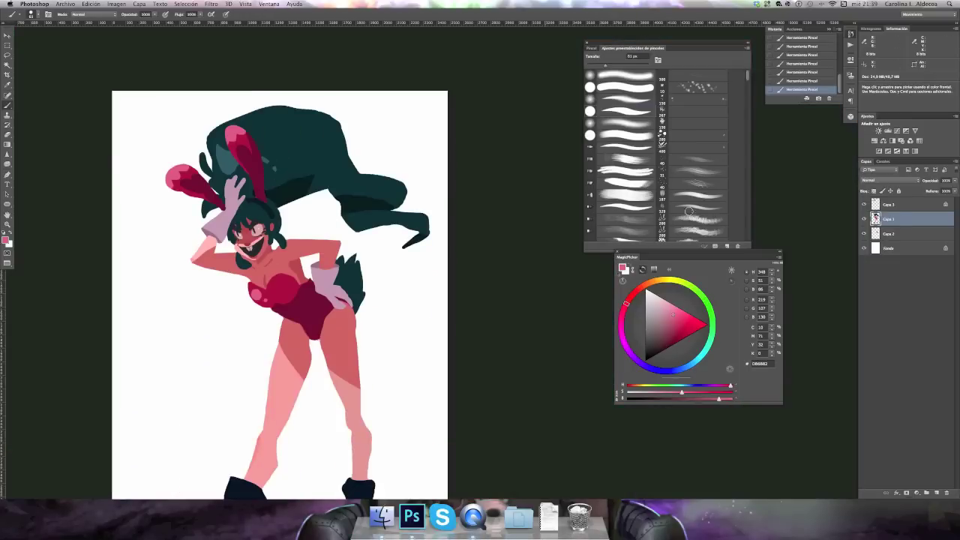
left_click(279, 266, "alt")
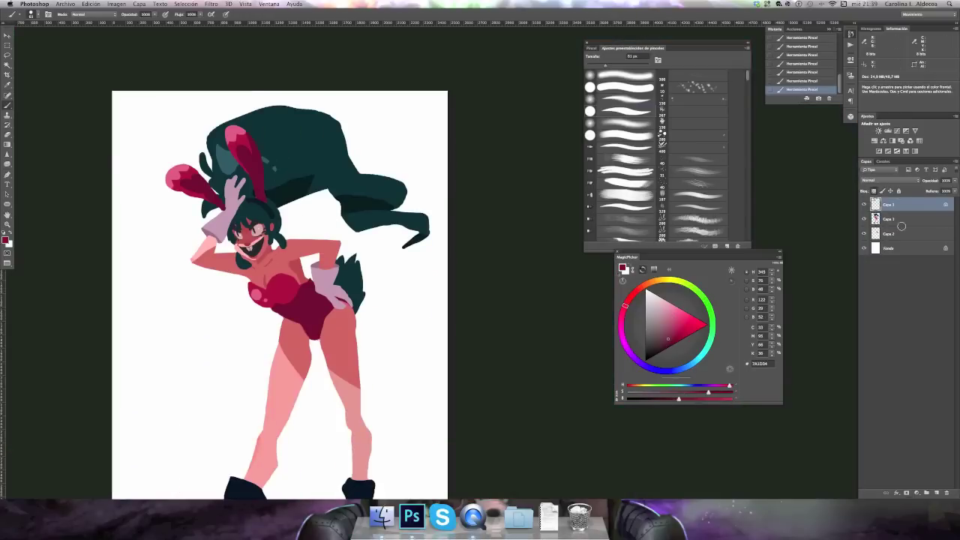
scroll(255, 437, "down", 3)
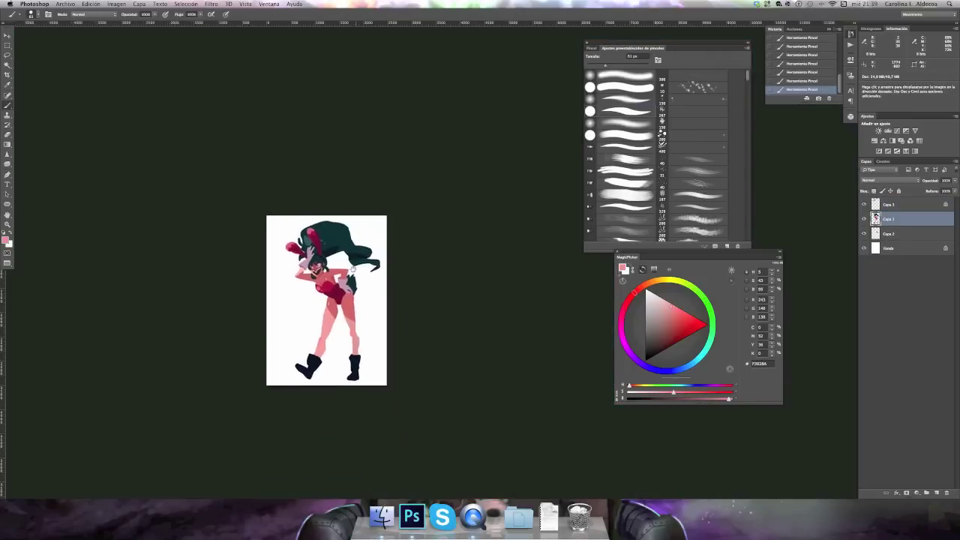
Paint a lighter navy highlight on the left boot and a pale pink band across the thigh
scroll(255, 437, "up", 3)
left_click(397, 450, "alt")
left_click(653, 350)
left_click_drag(273, 443, 297, 429)
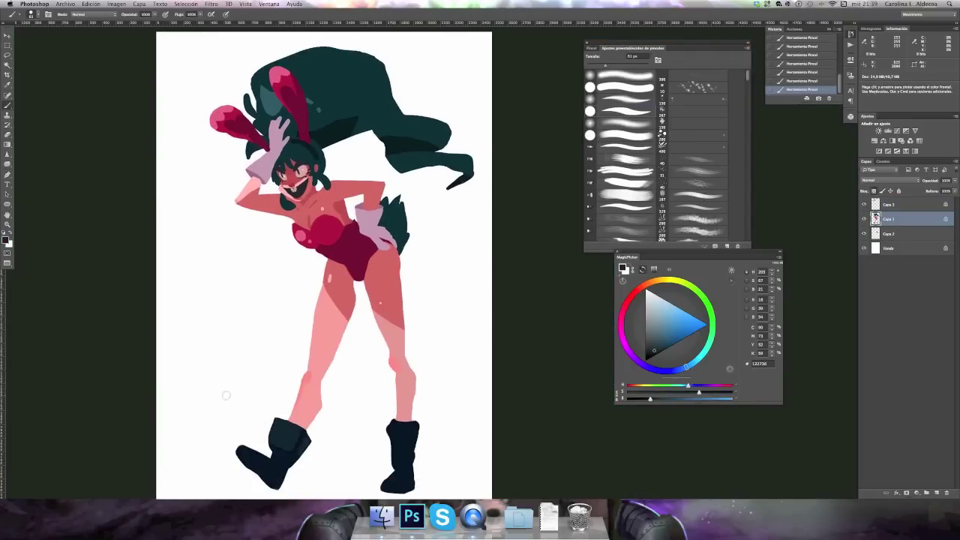
left_click(338, 322, "alt")
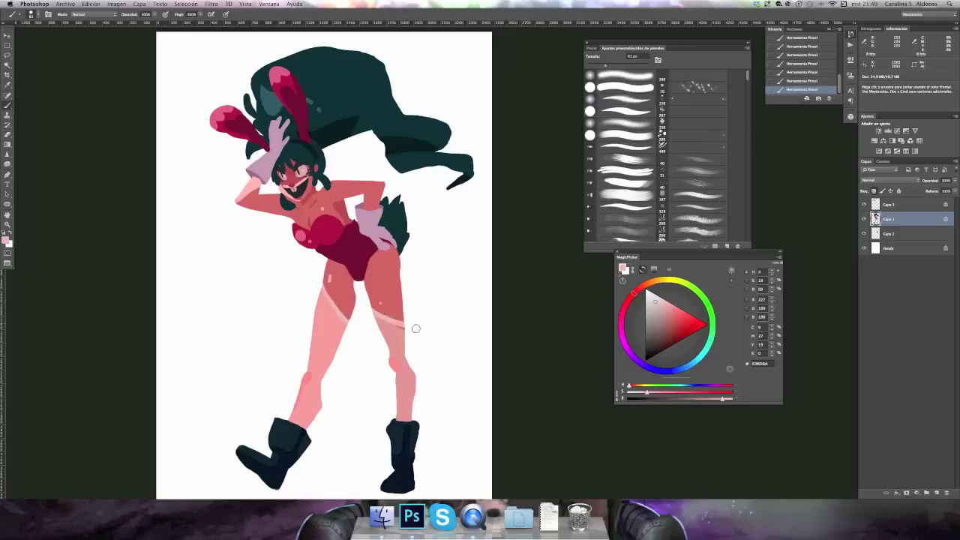
left_click_drag(347, 310, 407, 332)
Reduce the brush to 18 px and try muted pink, mauve and light glove colours
scroll(372, 260, "down", 1)
left_click(37, 13)
scroll(387, 208, "up", 3)
left_click(319, 129, "alt")
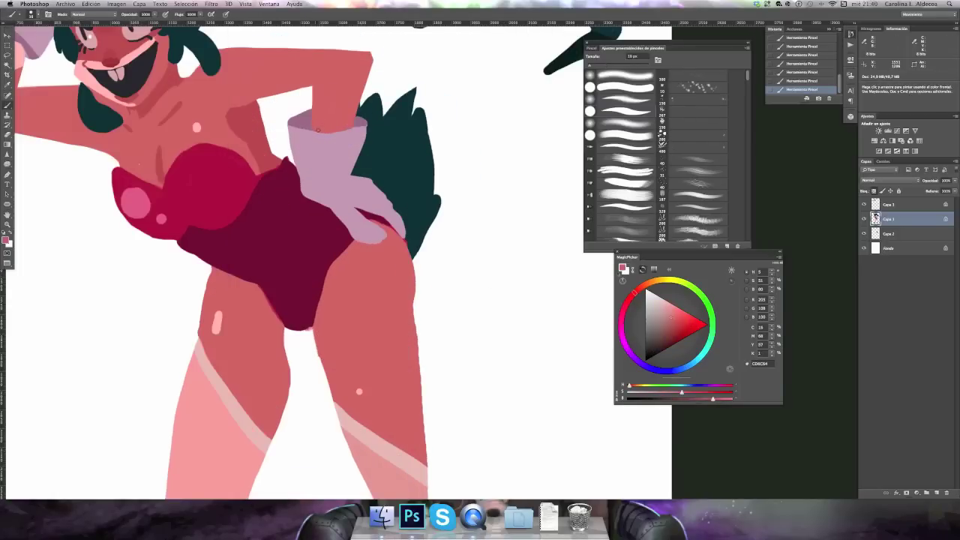
left_click(375, 229, "alt")
left_click(351, 120, "alt")
scroll(360, 197, "down", 5)
scroll(375, 218, "up", 5)
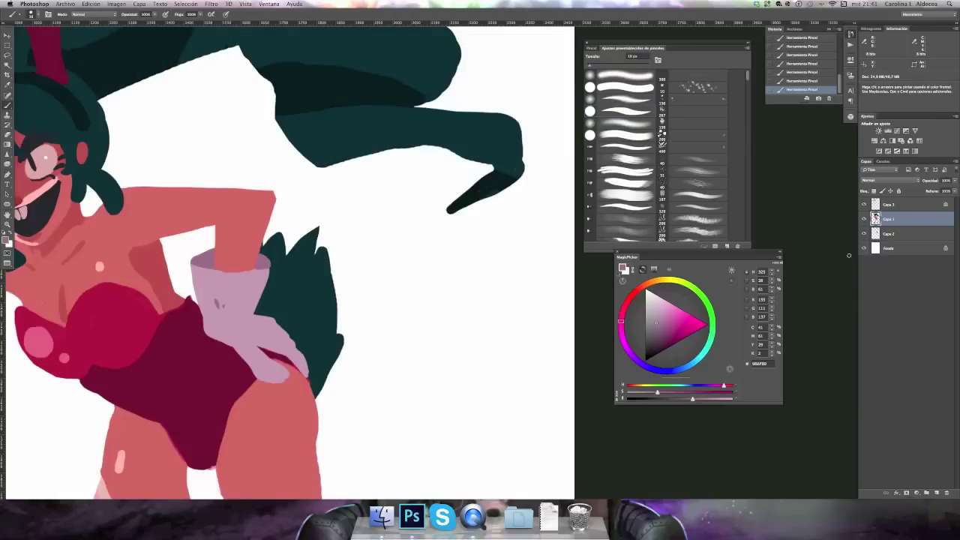
left_click(280, 338, "alt")
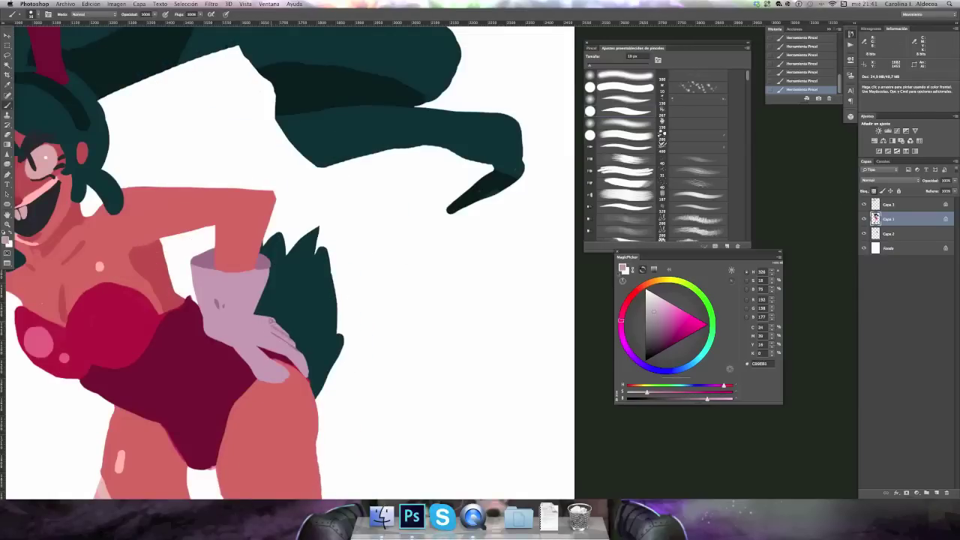
scroll(225, 300, "down", 5)
scroll(210, 225, "up", 5)
scroll(225, 300, "down", 2)
key("e")
key("b")
Draw a small pink heart on the chest, shrinking the brush to 12 px
left_click(258, 397, "alt")
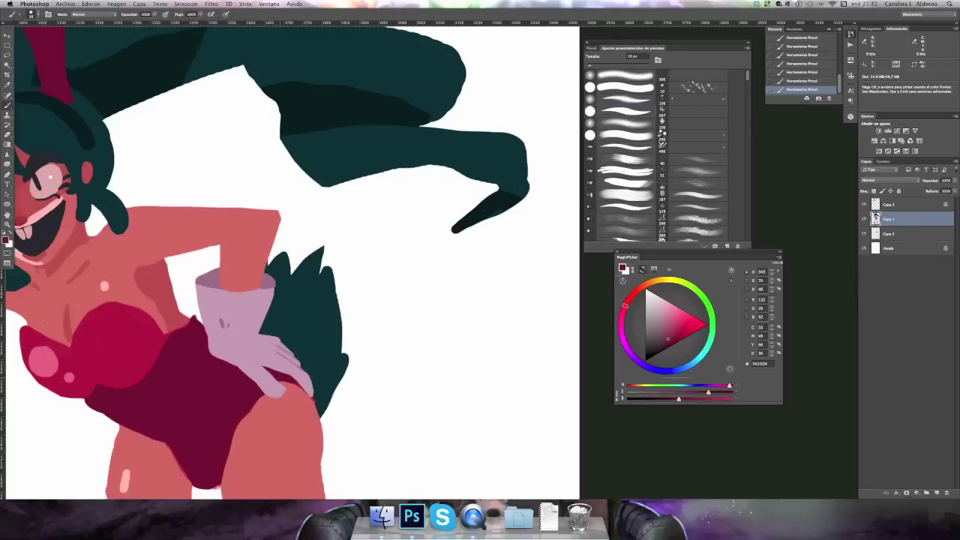
scroll(291, 384, "down", 1)
left_click_drag(252, 197, 254, 197)
scroll(253, 210, "down", 3)
scroll(247, 182, "up", 3)
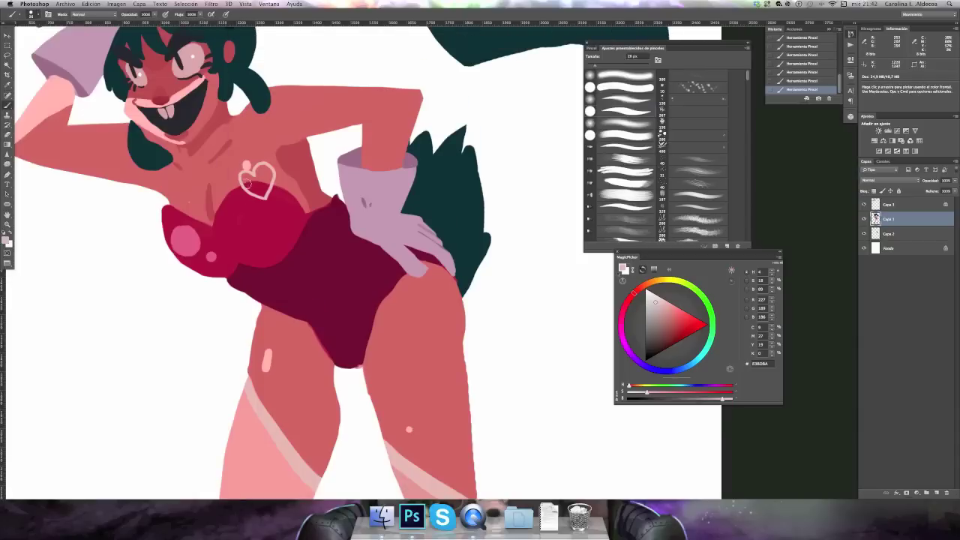
key("bracketleft")
key("bracketleft")
left_click(246, 178)
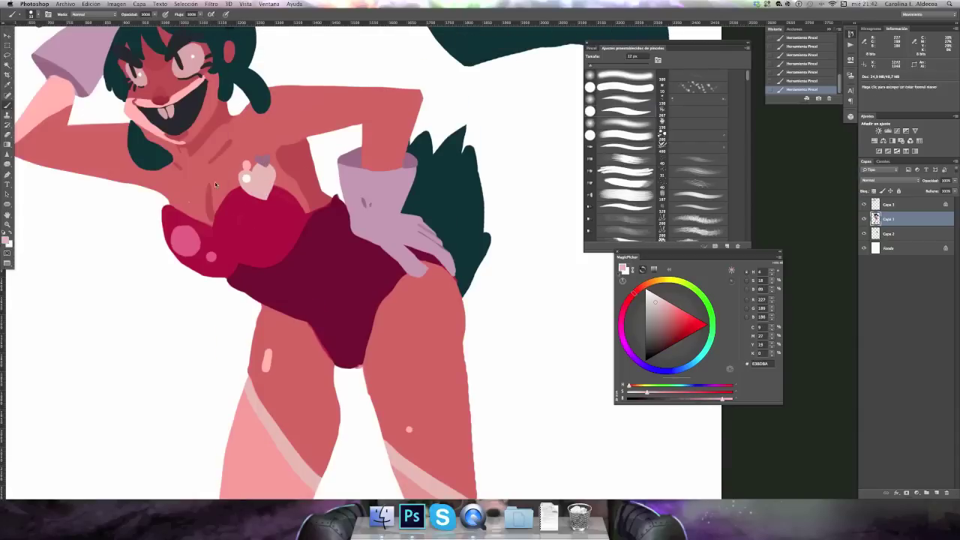
Draw a thin dark red trim line down the chest
scroll(319, 236, "down", 5)
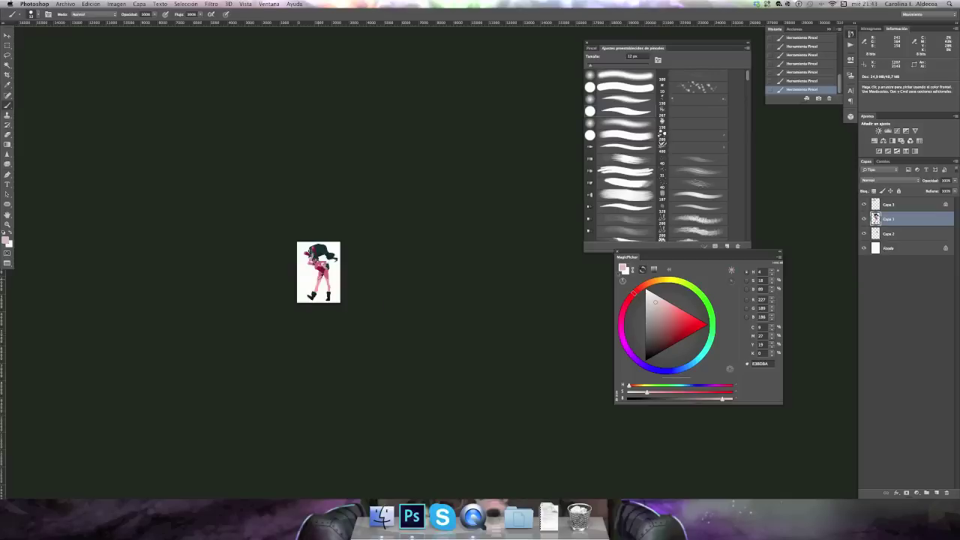
scroll(321, 239, "up", 5)
left_click_drag(182, 178, 183, 233)
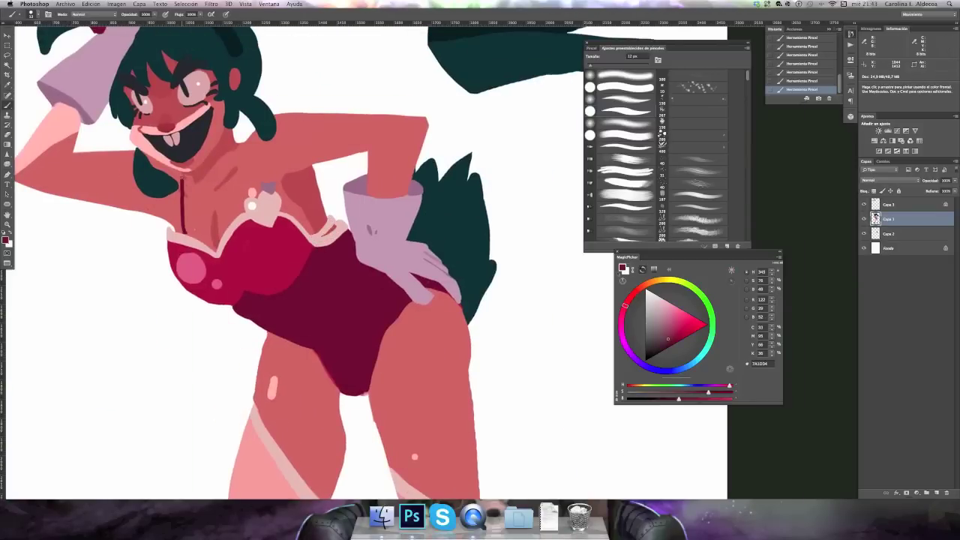
scroll(209, 280, "down", 5)
scroll(240, 315, "up", 4)
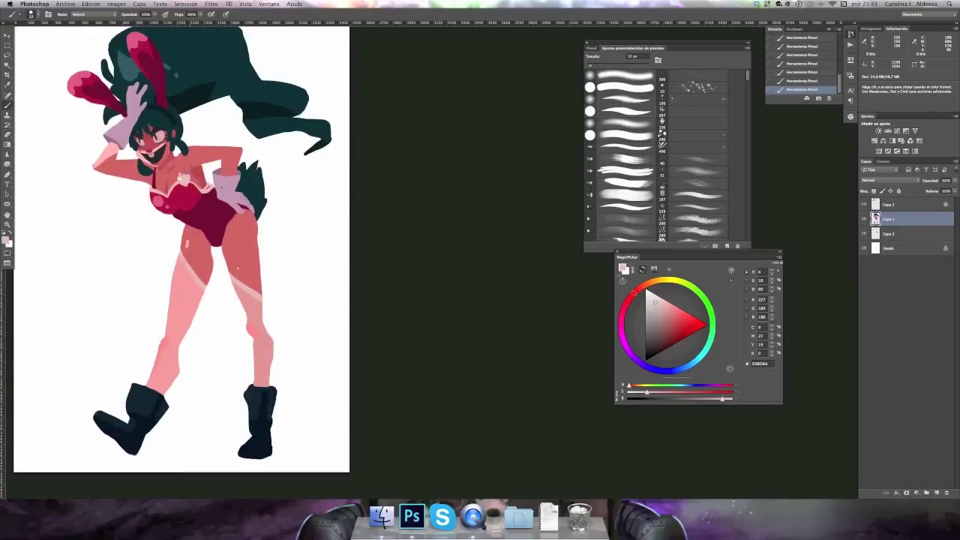
scroll(200, 158, "down", 5)
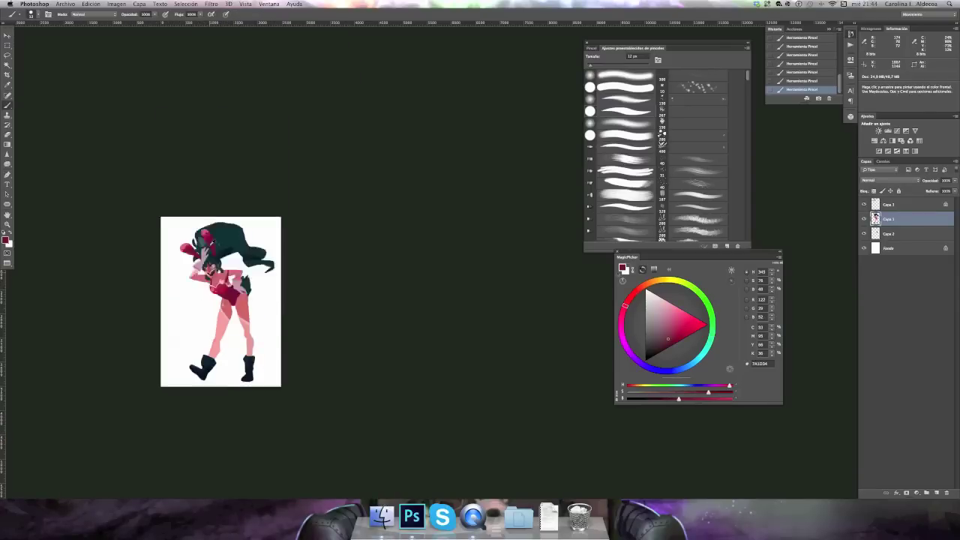
Cover the lilac hand with dark teal, then repaint the hand in lilac with a 21 px brush
scroll(200, 157, "up", 7)
left_click_drag(9, 209, 115, 231)
left_click(114, 231, "alt")
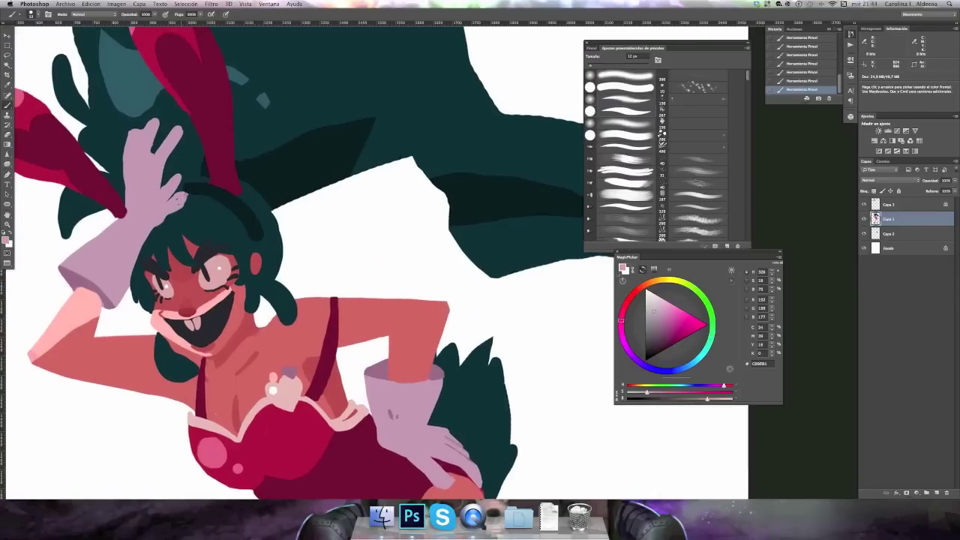
left_click(186, 192, "alt")
left_click_drag(143, 142, 173, 188)
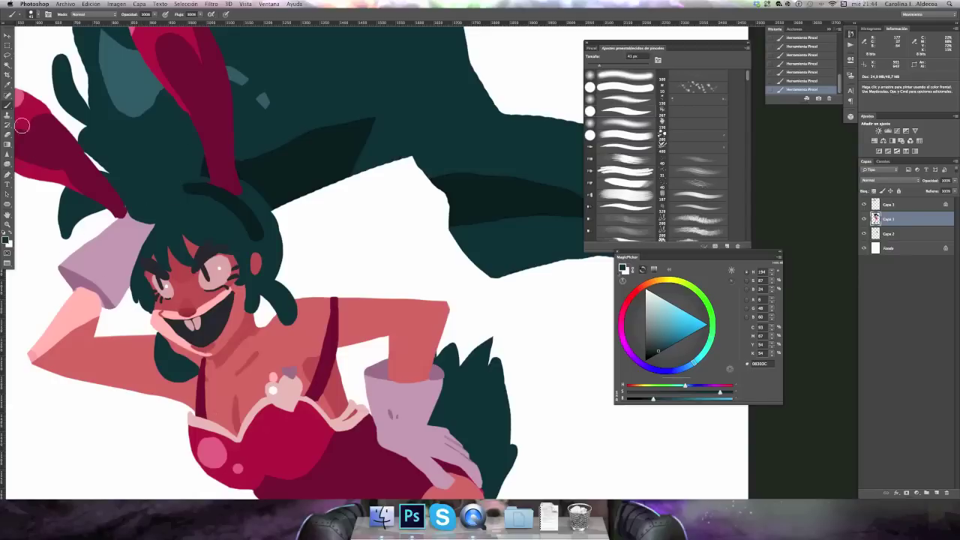
left_click(132, 255, "alt")
right_click(154, 191)
left_click_drag(132, 225, 161, 186)
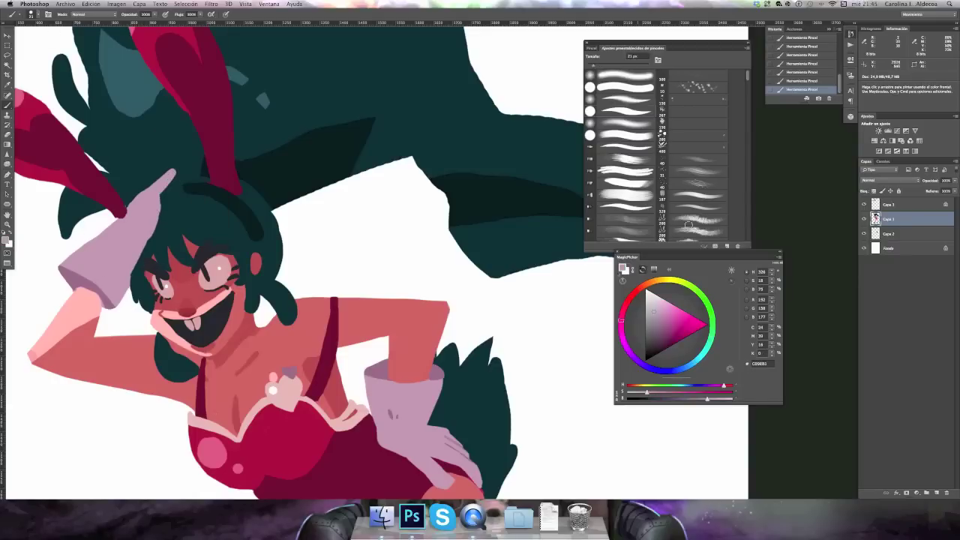
Paint teal hair over the top of the hand and shape the glove fingers along the hairline
left_click(180, 198, "alt")
scroll(150, 292, "down", 5)
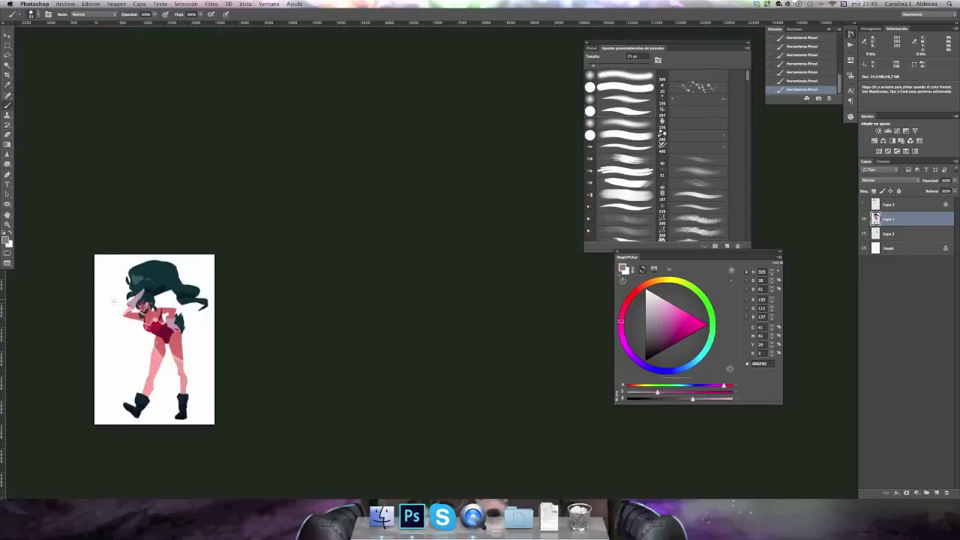
scroll(132, 290, "up", 5)
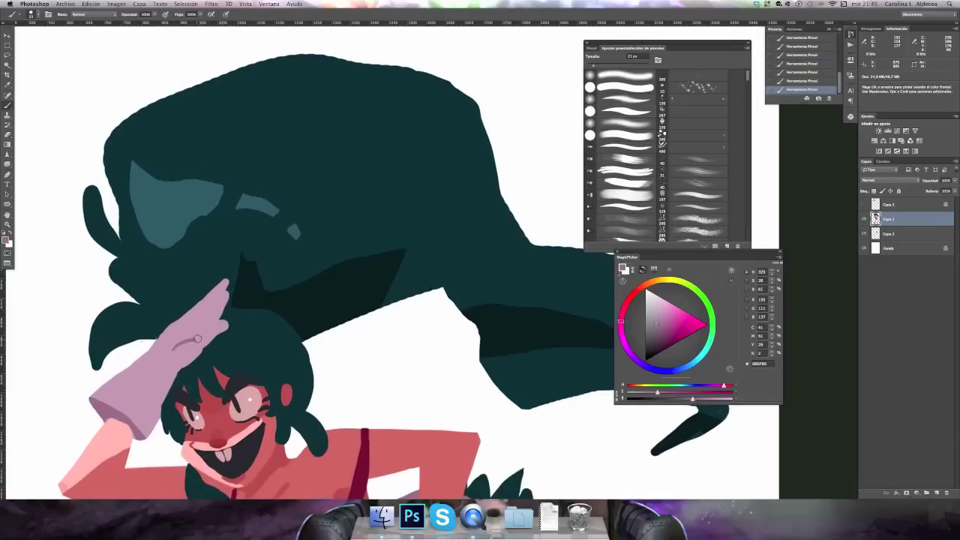
scroll(215, 327, "down", 5)
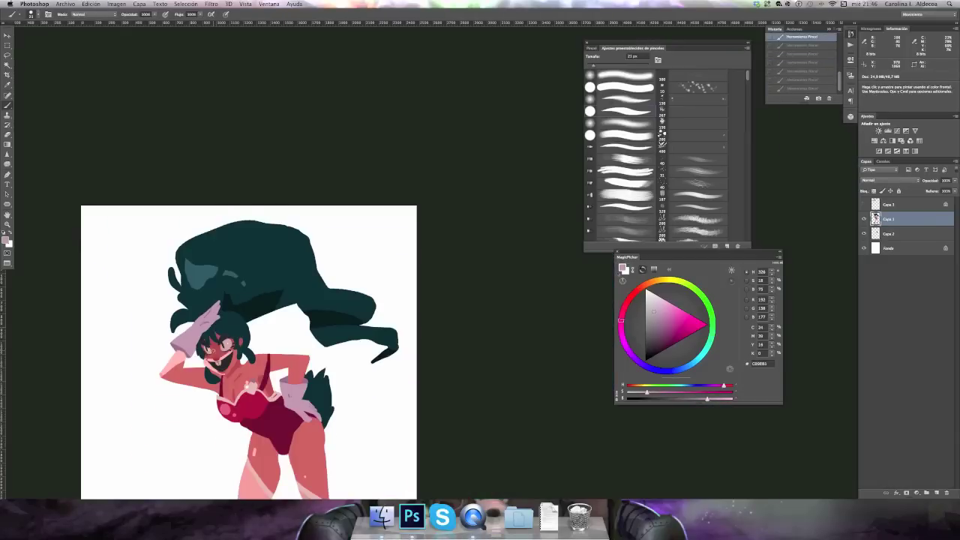
scroll(195, 323, "up", 5)
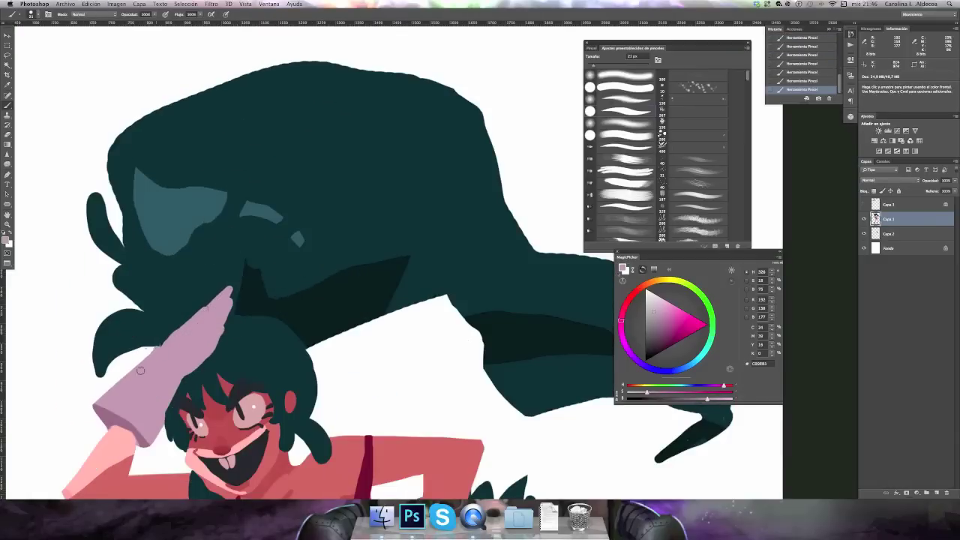
left_click(156, 348, "alt")
mouse_move(156, 348)
left_mouse_down()
mouse_move(274, 253)
mouse_move(366, 254)
mouse_move(384, 229)
left_mouse_up()
key("b")
left_click(315, 272, "alt")
left_click(353, 217, "alt")
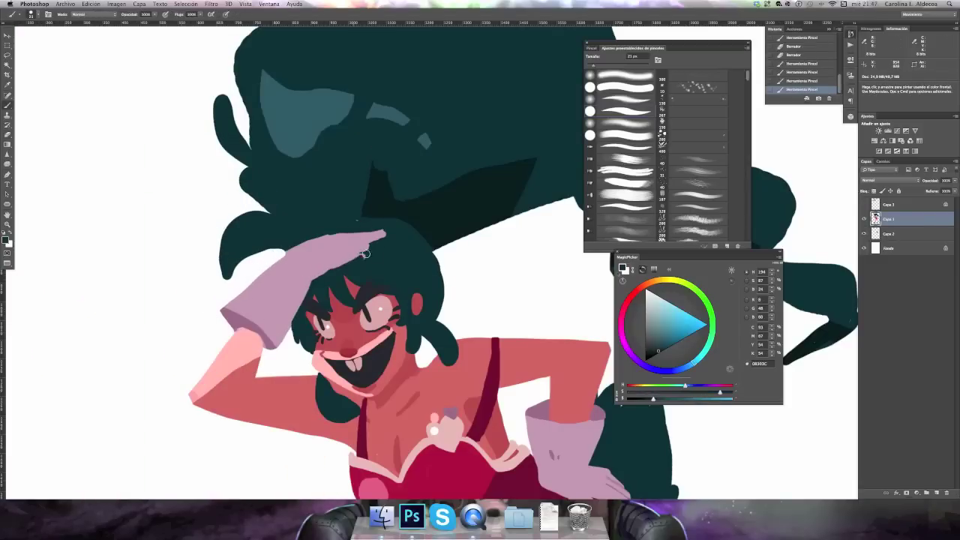
Trim the glove's edge with the eraser and retouch it in lilac, then view the whole figure
key("e")
left_click_drag(279, 250, 228, 271)
key("b")
left_click(352, 247, "alt")
mouse_move(359, 249)
left_mouse_down()
mouse_move(381, 234)
mouse_move(330, 204)
left_mouse_up()
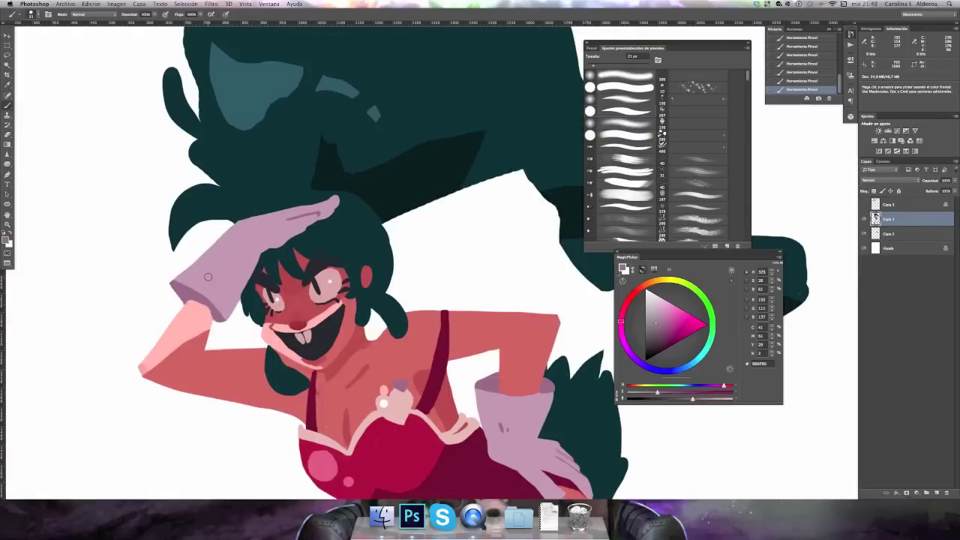
left_click(252, 277, "alt")
left_click_drag(252, 277, 347, 250)
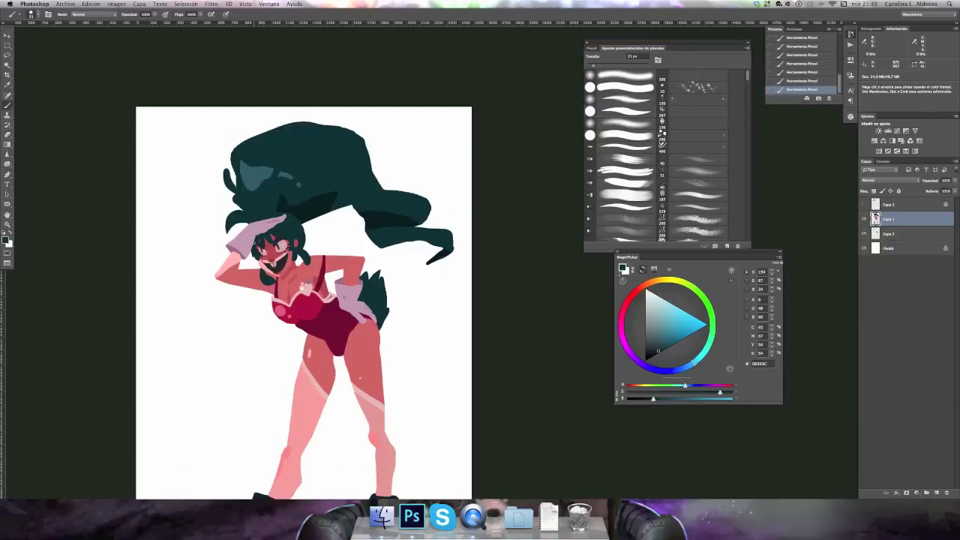
left_click(240, 262, "alt")
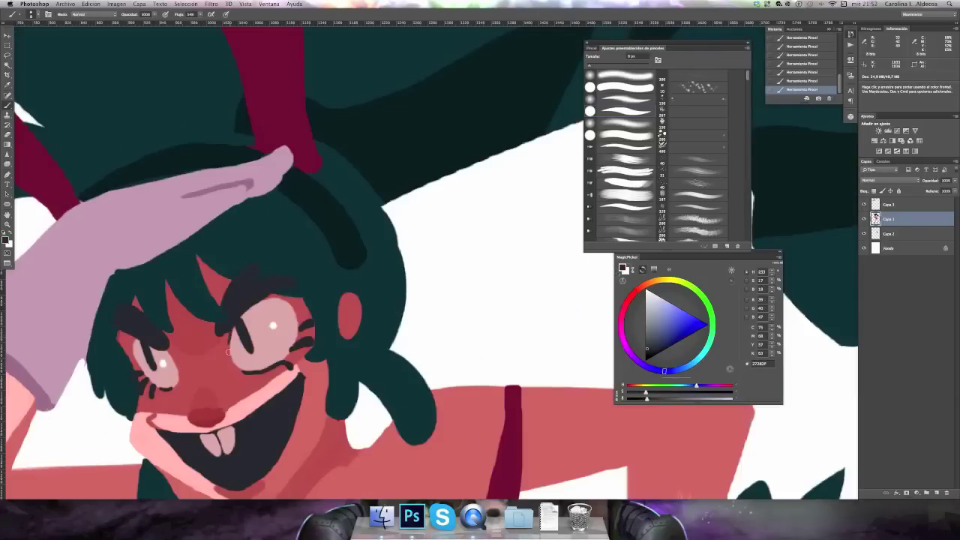
Add rosy pink strokes around the right eye and a darker red on the nose
left_click(253, 369, "alt")
left_click(262, 338, "alt")
left_click_drag(247, 367, 283, 353)
left_click(201, 416, "alt")
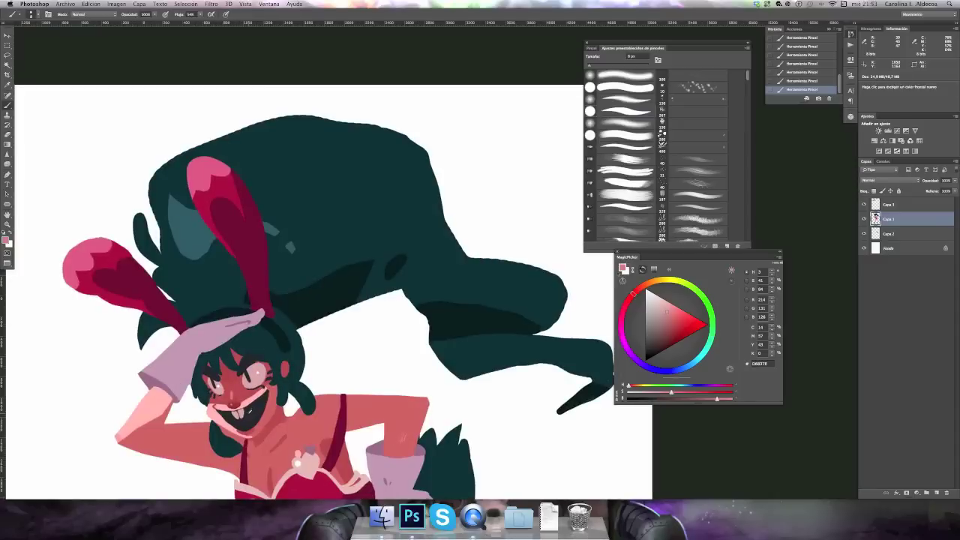
left_click_drag(199, 413, 201, 420)
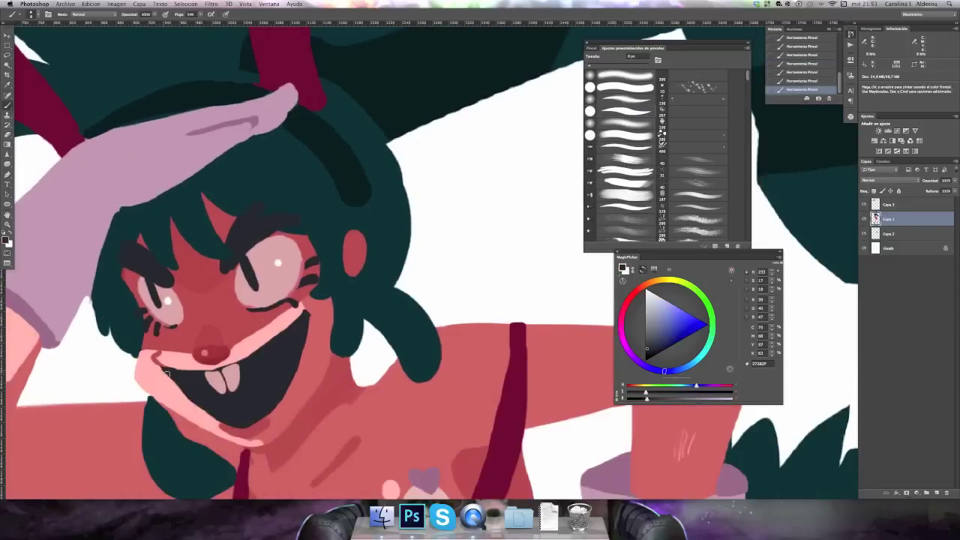
Pick a near-black navy for the shadow and add a new layer for it
left_click(252, 277, "alt")
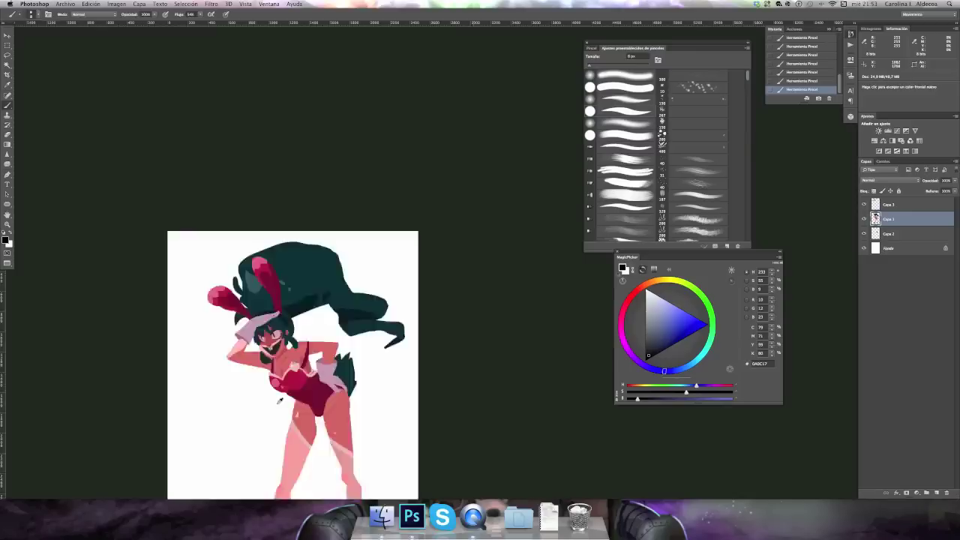
scroll(279, 401, "up", 3)
scroll(330, 247, "down", 5)
left_click(34, 14)
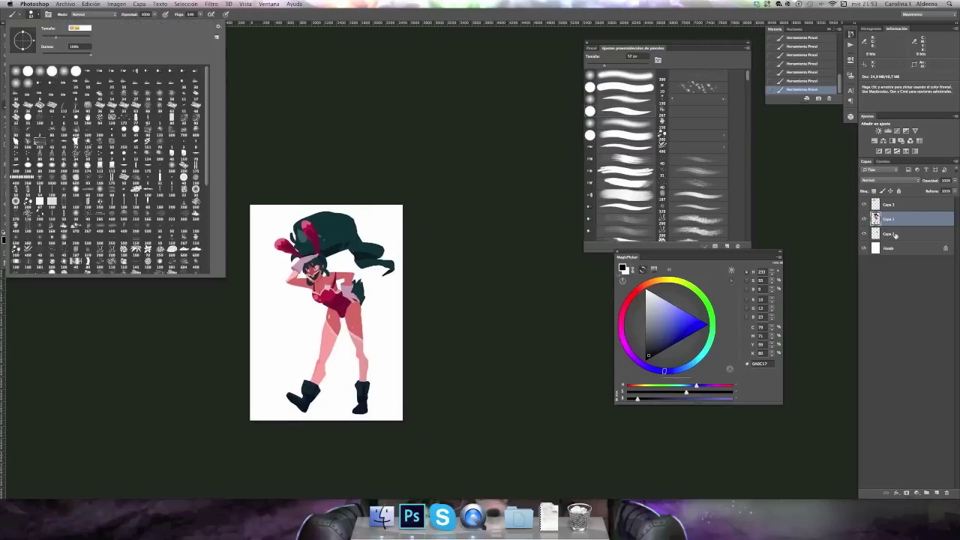
Paint a dark ground shadow beneath both boots on a new layer at 25% opacity
key("ctrl+shift+alt+n")
left_click_drag(296, 409, 368, 412)
key("e")
scroll(330, 408, "up", 3)
key("ctrl+shift+alt+n")
key("b")
left_click_drag(248, 420, 435, 424)
left_click_drag(930, 181, 928, 190)
scroll(319, 233, "down", 5)
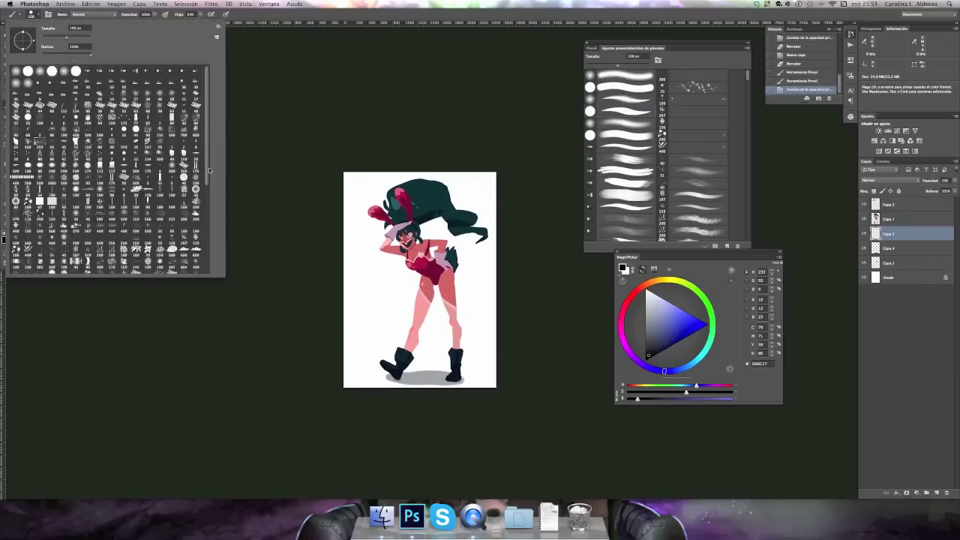
scroll(343, 169, "up", 5)
scroll(344, 170, "down", 5)
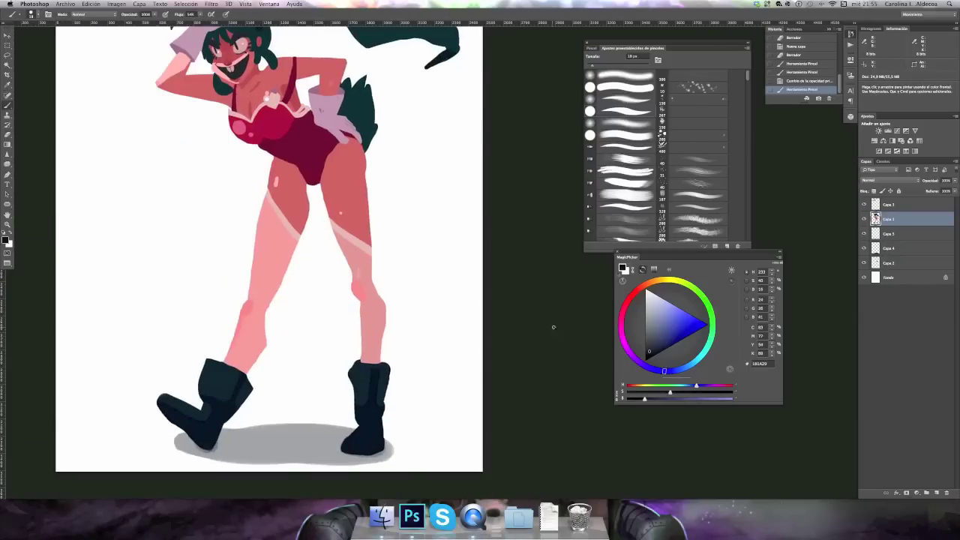
Paint and erase a small round signature mark beside the right boot
left_click(413, 437)
key("e")
left_click_drag(409, 431, 420, 441)
scroll(447, 352, "down", 5)
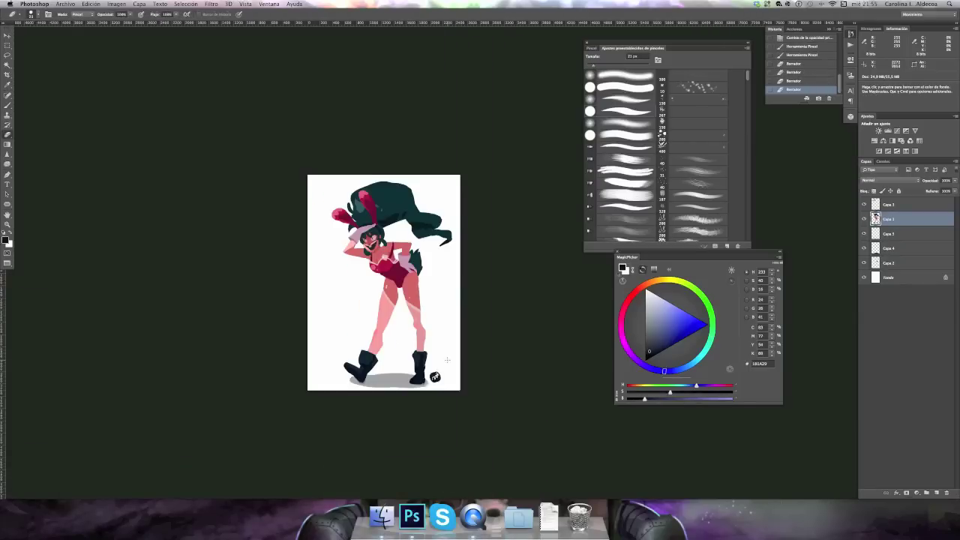
left_click(91, 4)
Apply a Selective Color adjustment to the artwork and clear the selection
left_click(117, 4)
left_click(236, 140)
key("Escape")
left_click(117, 4)
left_click(241, 140)
left_click(665, 125)
key("super+d")
Save a PNG copy of the artwork, then bring up the full-screen mode prompt
left_click(66, 4)
left_click(75, 88)
left_click(494, 215)
left_click(493, 310)
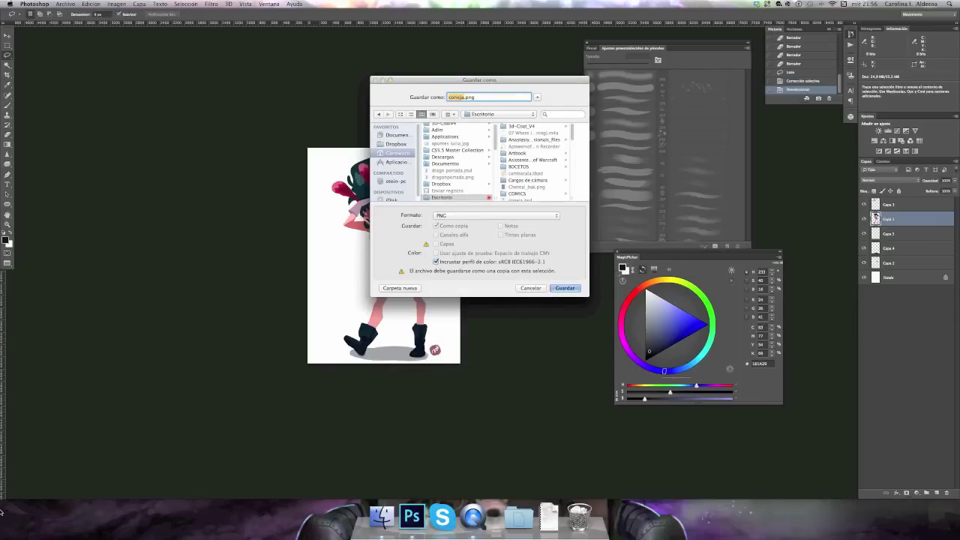
left_click(567, 289)
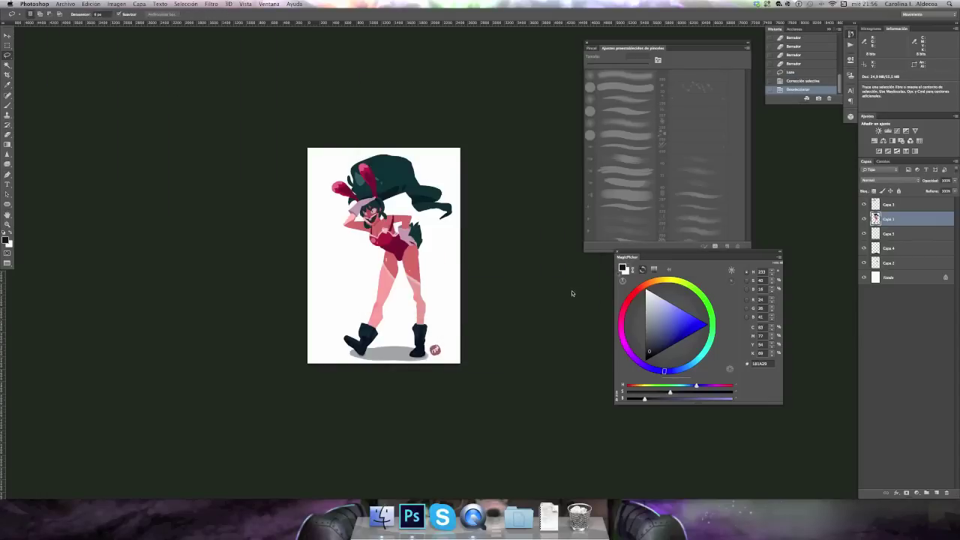
key("Return")
left_click(6, 264)
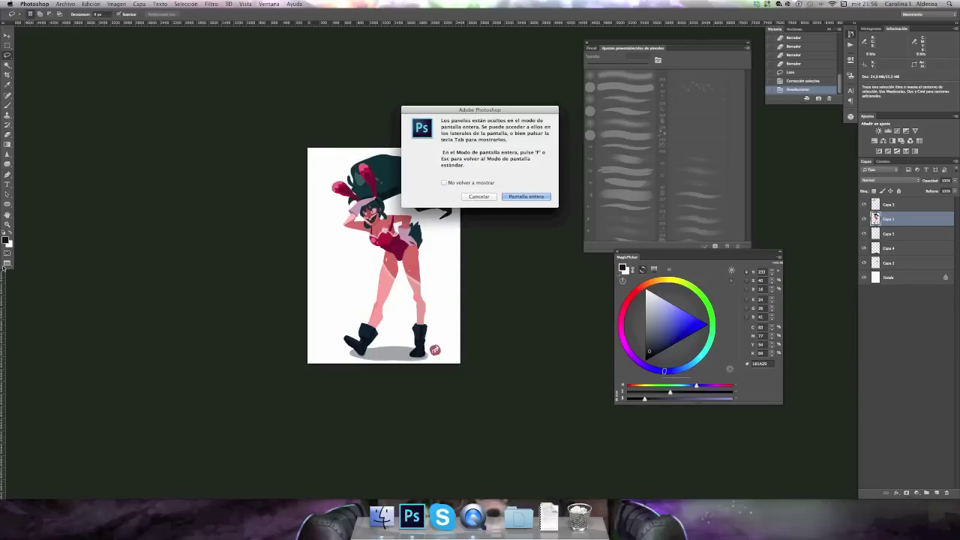
Enter full-screen mode and pan down to inspect the boots, ground shadow and signature
left_click(514, 197)
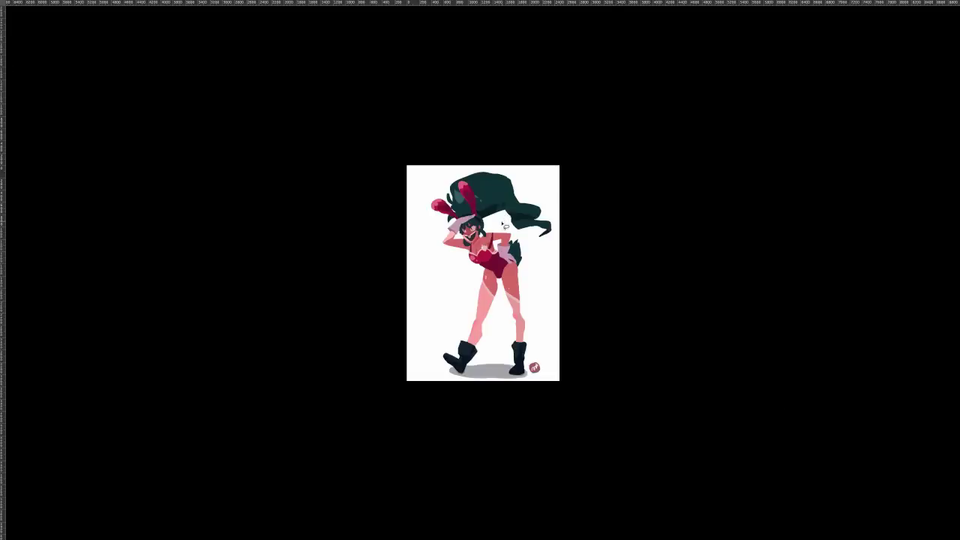
scroll(524, 274, "up", 1)
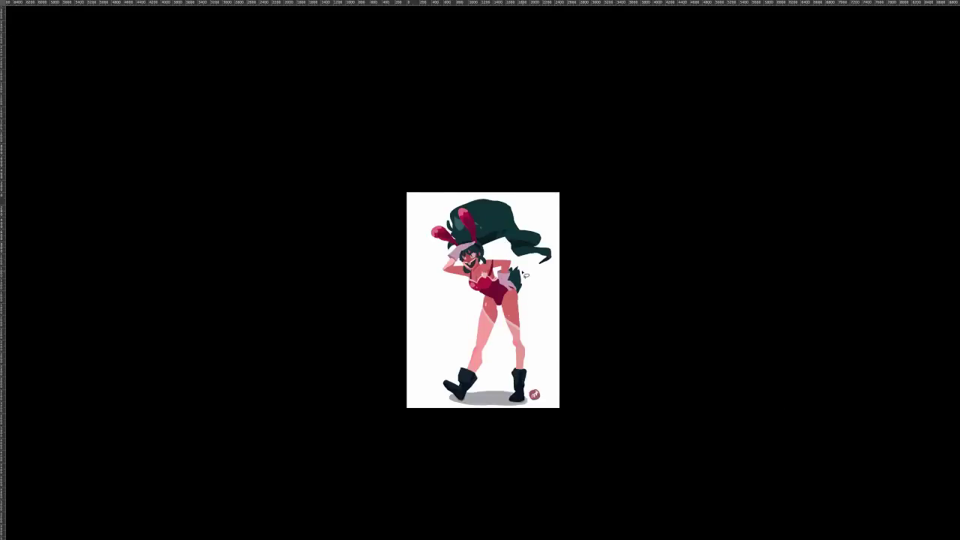
scroll(525, 274, "up", 3)
scroll(525, 273, "up", 1)
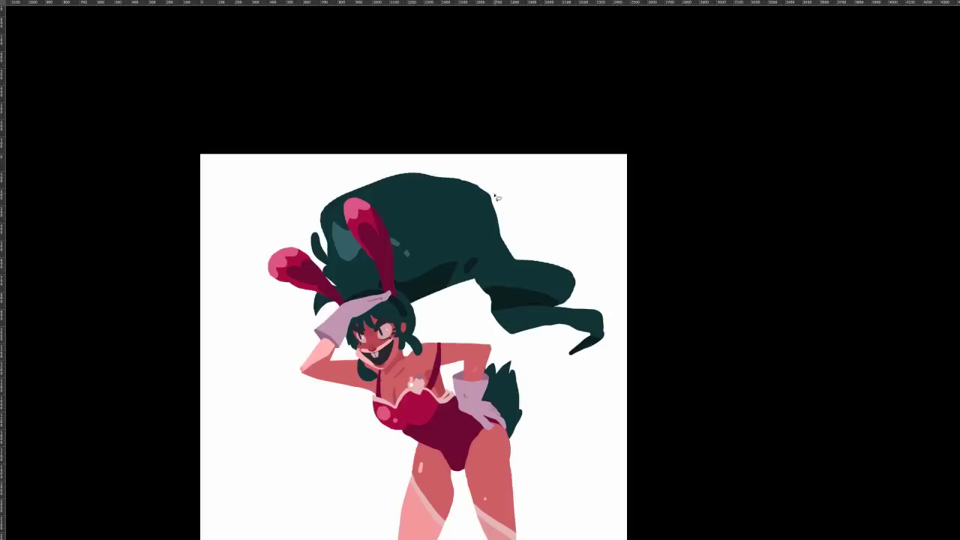
scroll(496, 262, "up", 1)
scroll(498, 331, "up", 1)
scroll(485, 288, "down", 1)
scroll(482, 199, "down", 3)
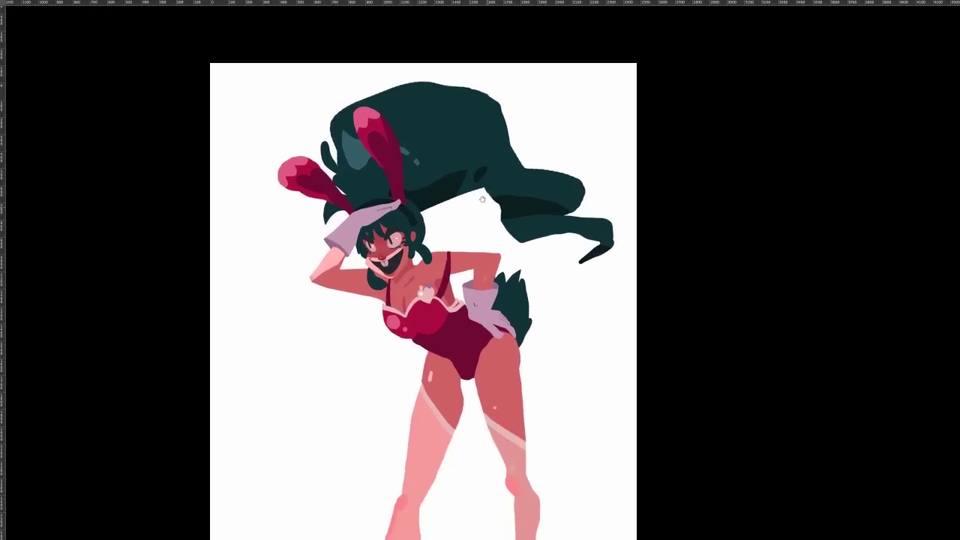
left_click_drag(482, 198, 477, 146)
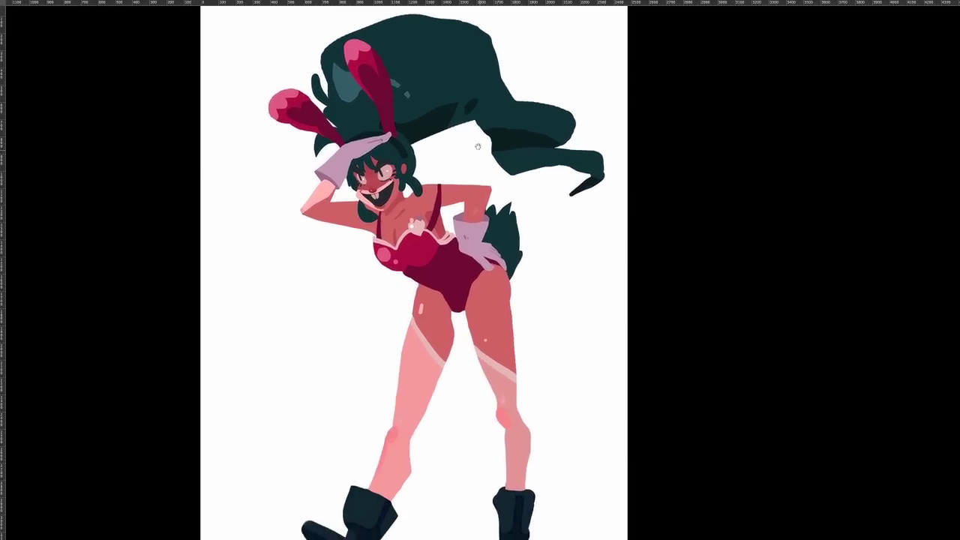
left_click_drag(477, 146, 476, 122)
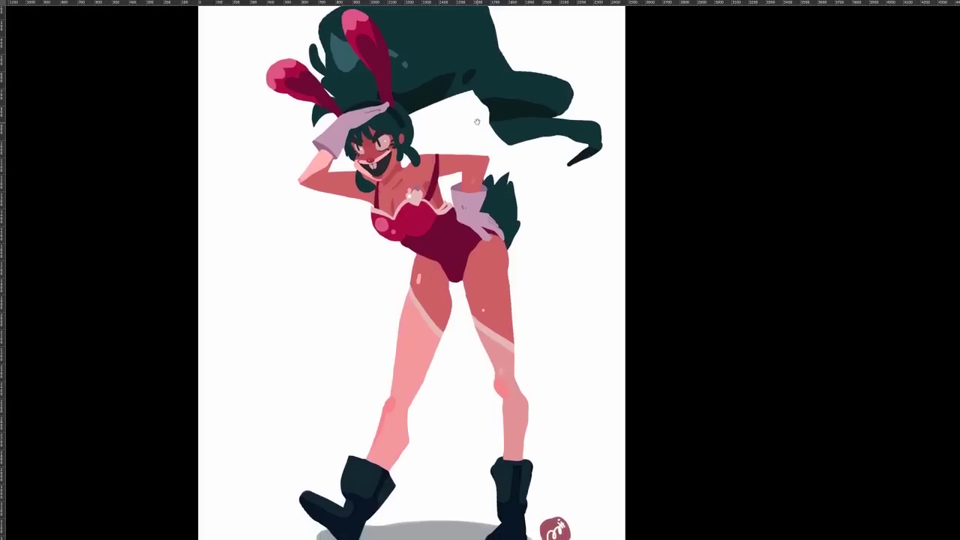
left_click_drag(477, 121, 475, 108)
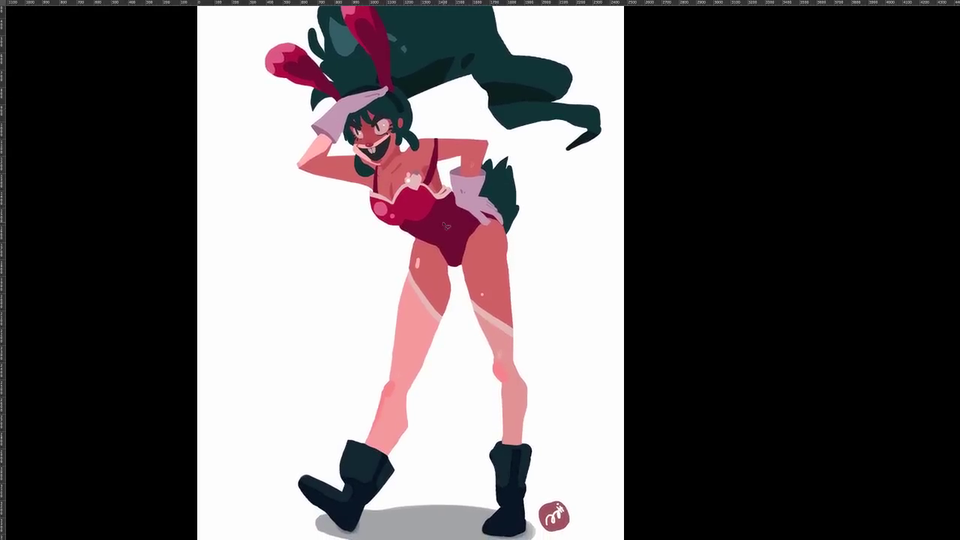
scroll(445, 226, "down", 5)
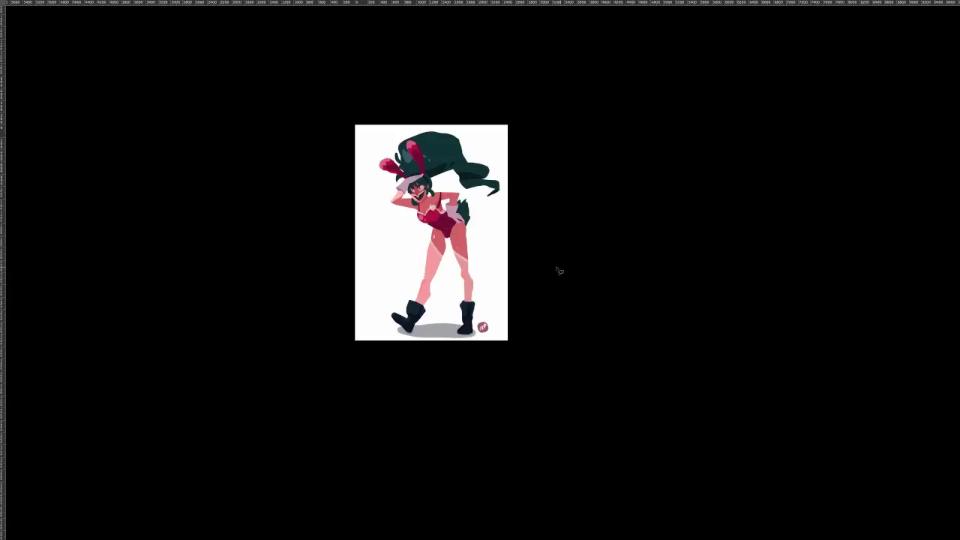
left_click_drag(507, 280, 513, 283)
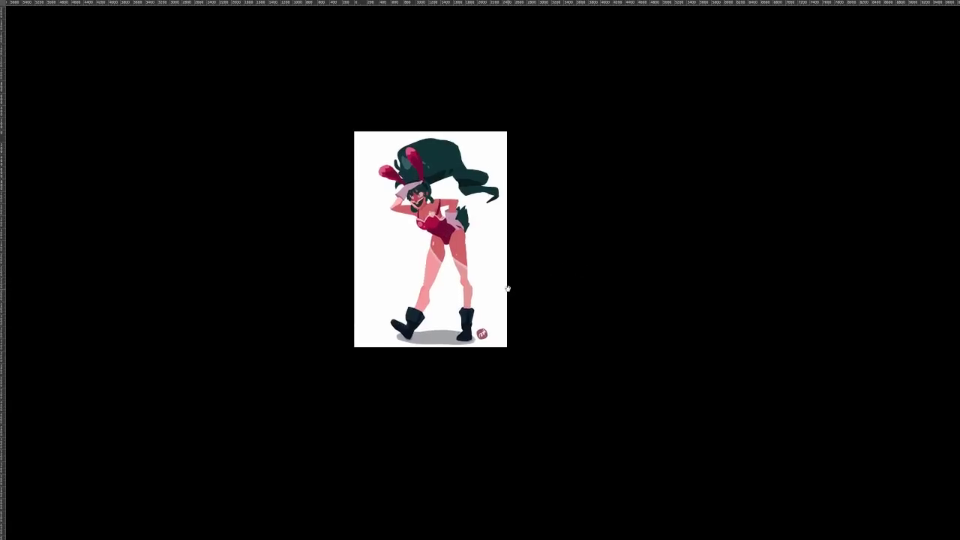